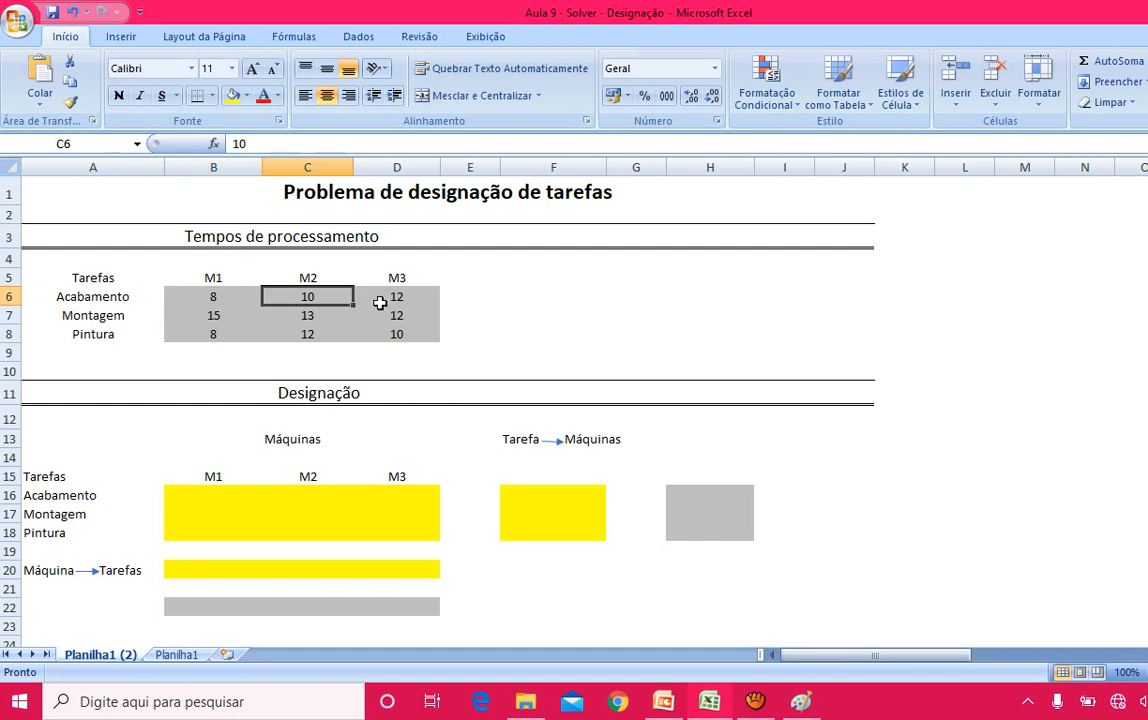
click(393, 298)
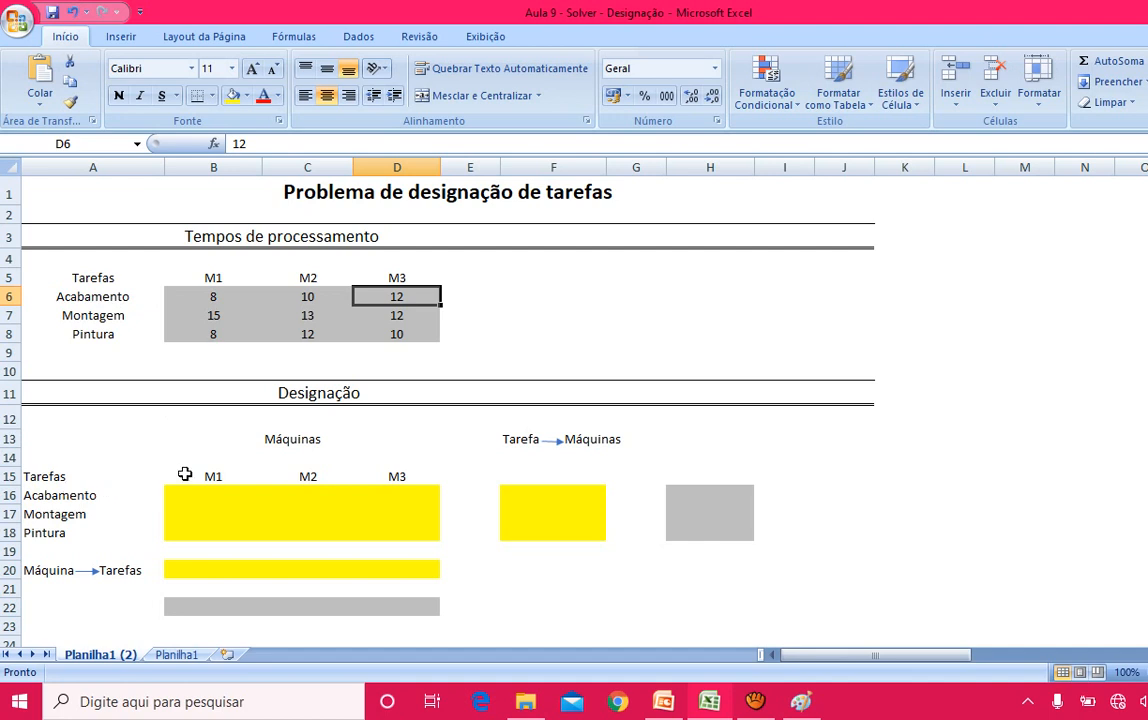
drag(185, 494, 295, 524)
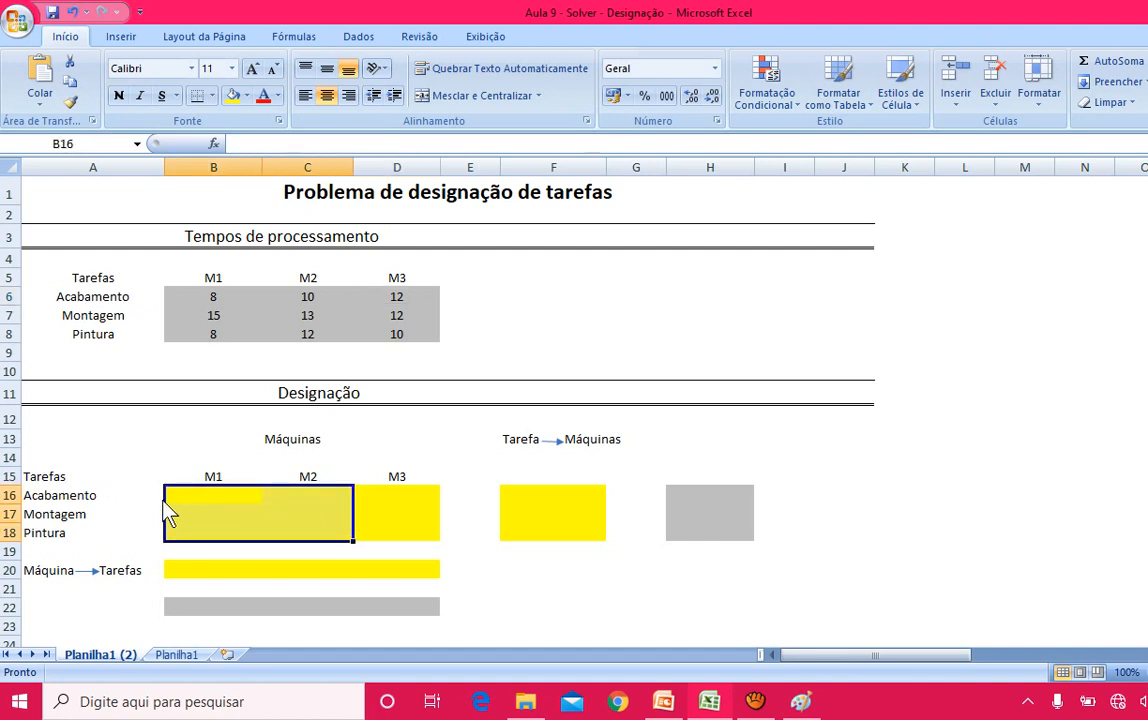
click(205, 494)
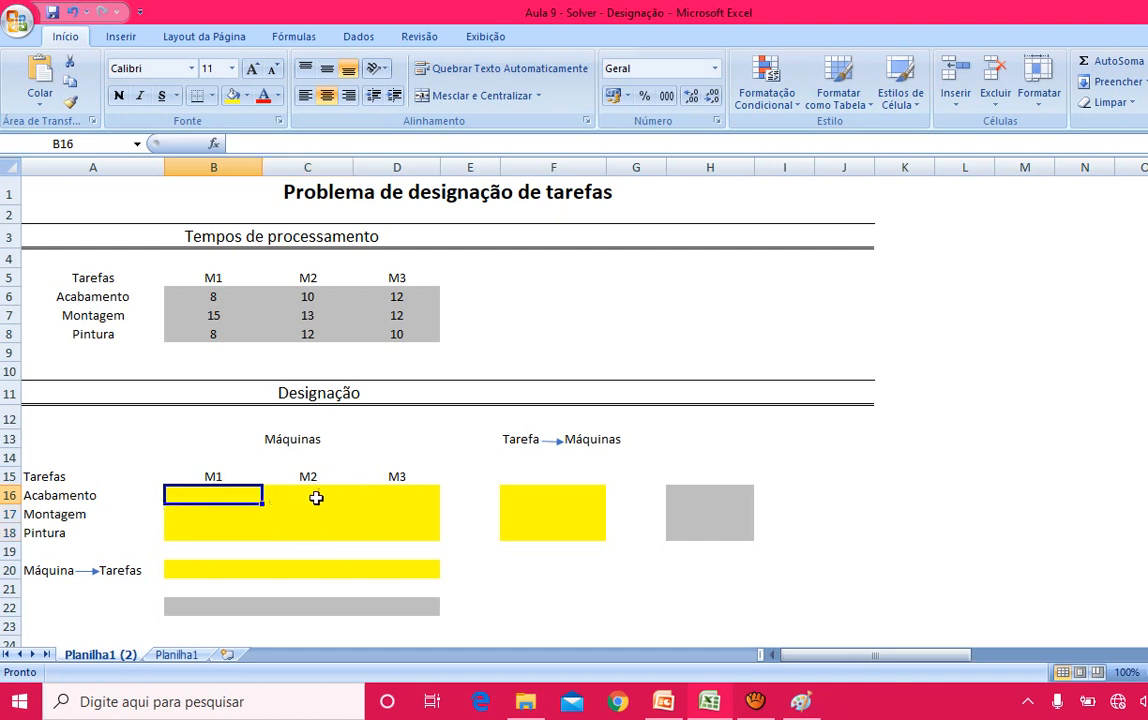
click(399, 497)
drag(179, 495, 377, 533)
drag(180, 490, 381, 533)
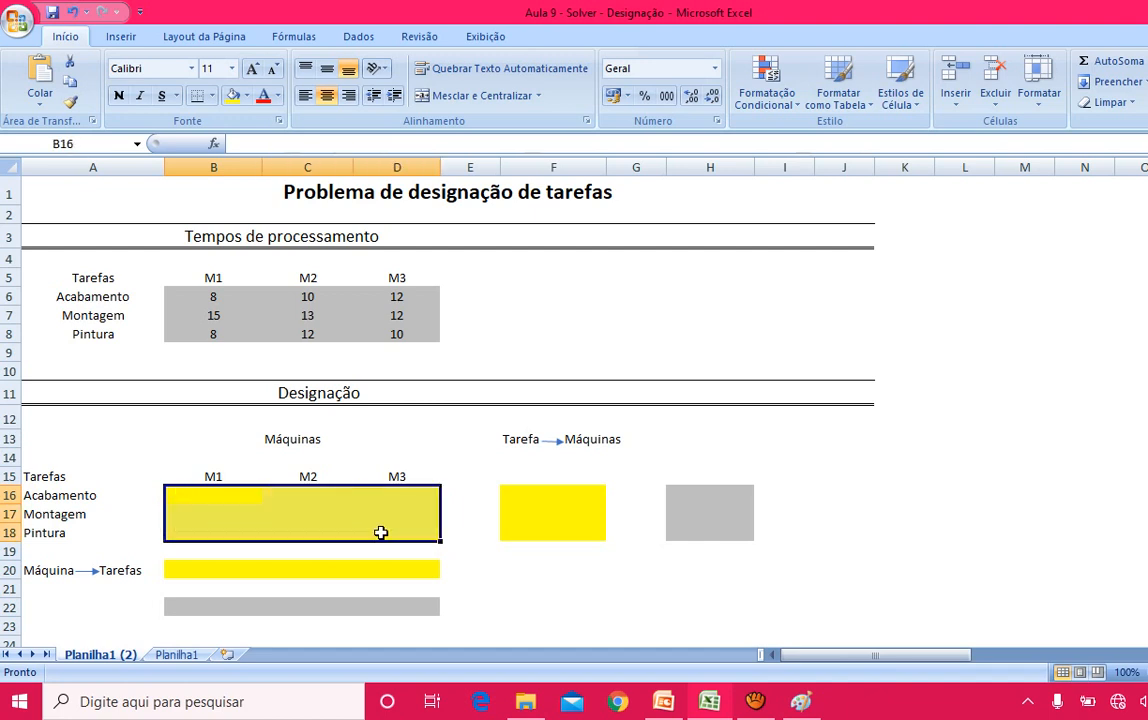
- Enter =SOMA(B16:D16) in F16 to total the Acabamento row across the three machines
click(535, 493)
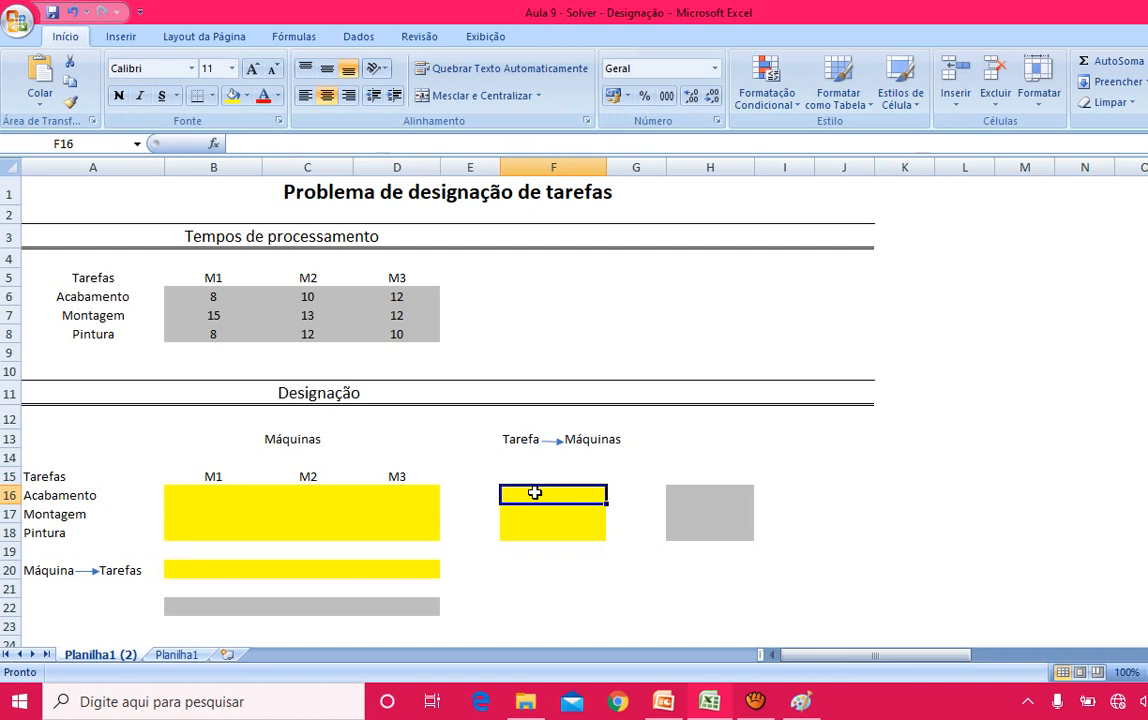
text(=soma()
drag(205, 497, 403, 496)
key(Return)
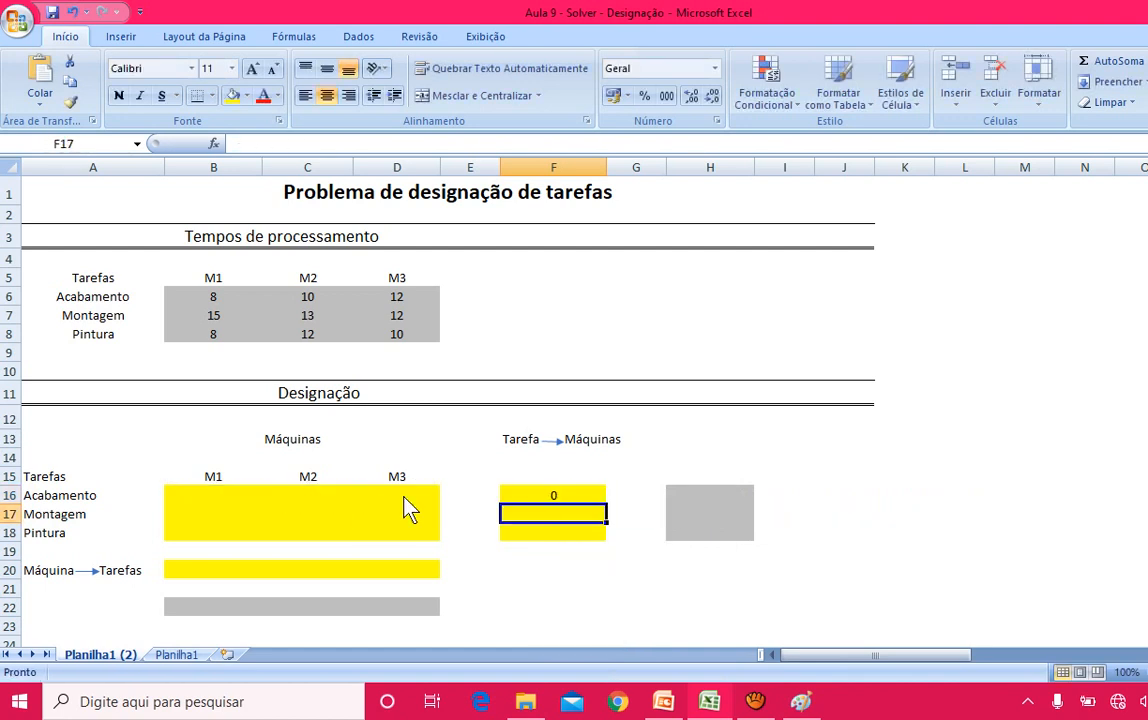
- Complete the Acabamento constraint by entering "=" in G16 and 1 in H16
click(655, 494)
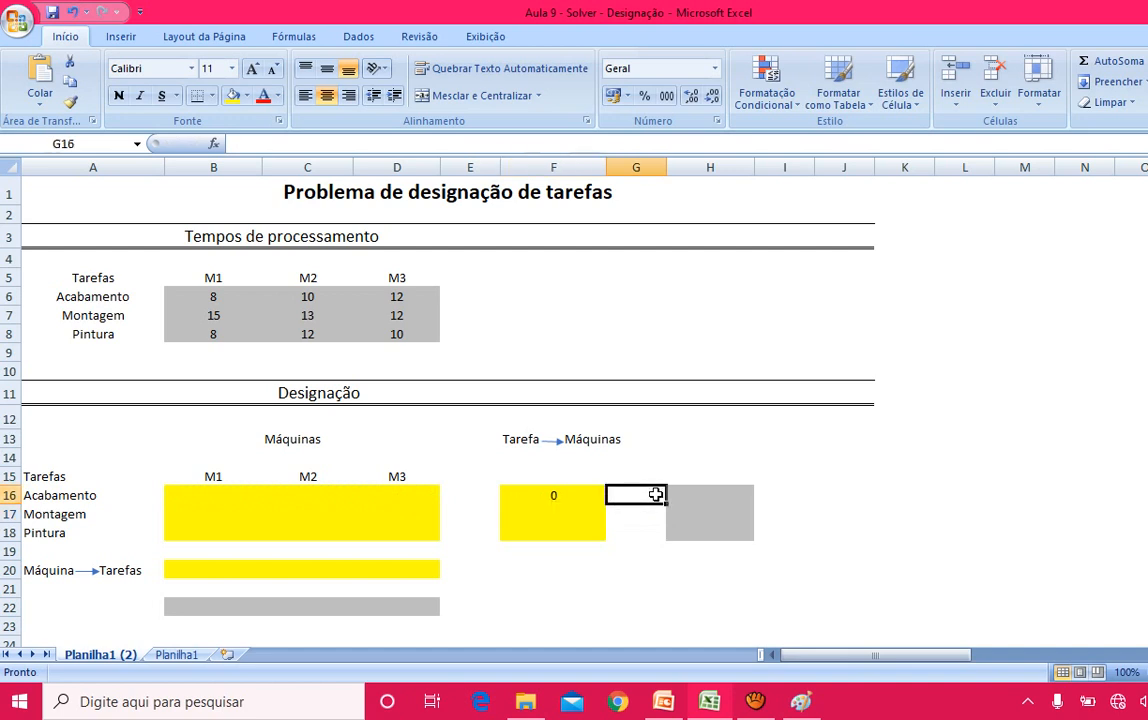
text(=)
key(Tab)
text(1)
key(Return)
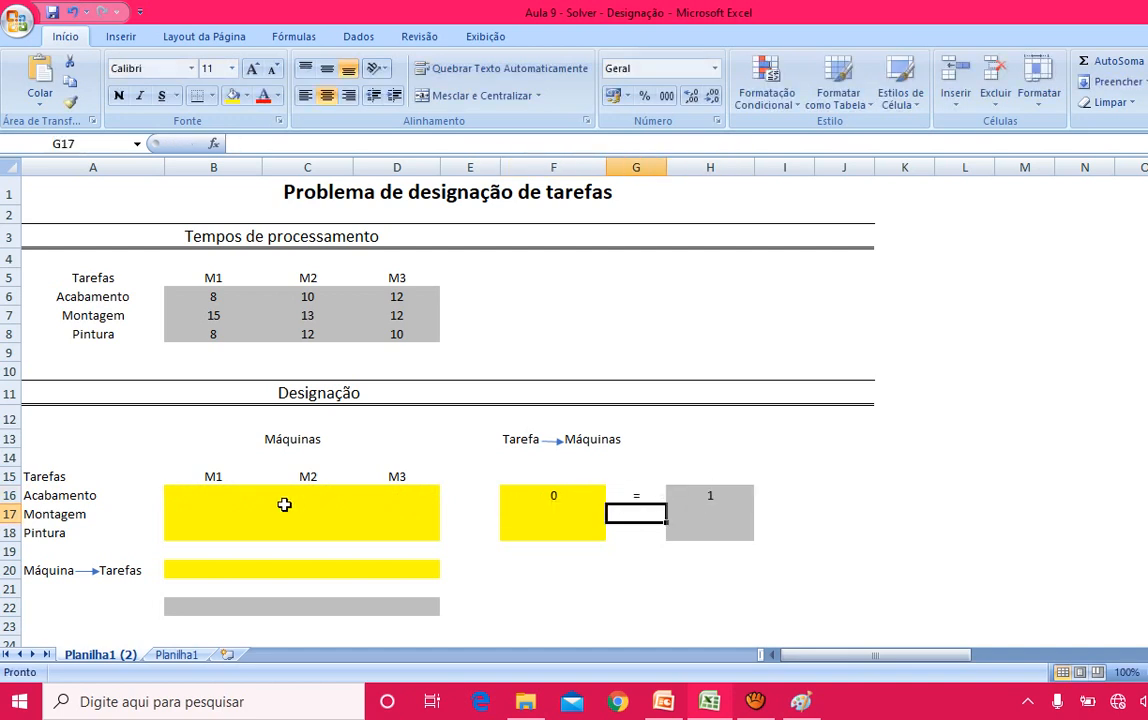
click(205, 495)
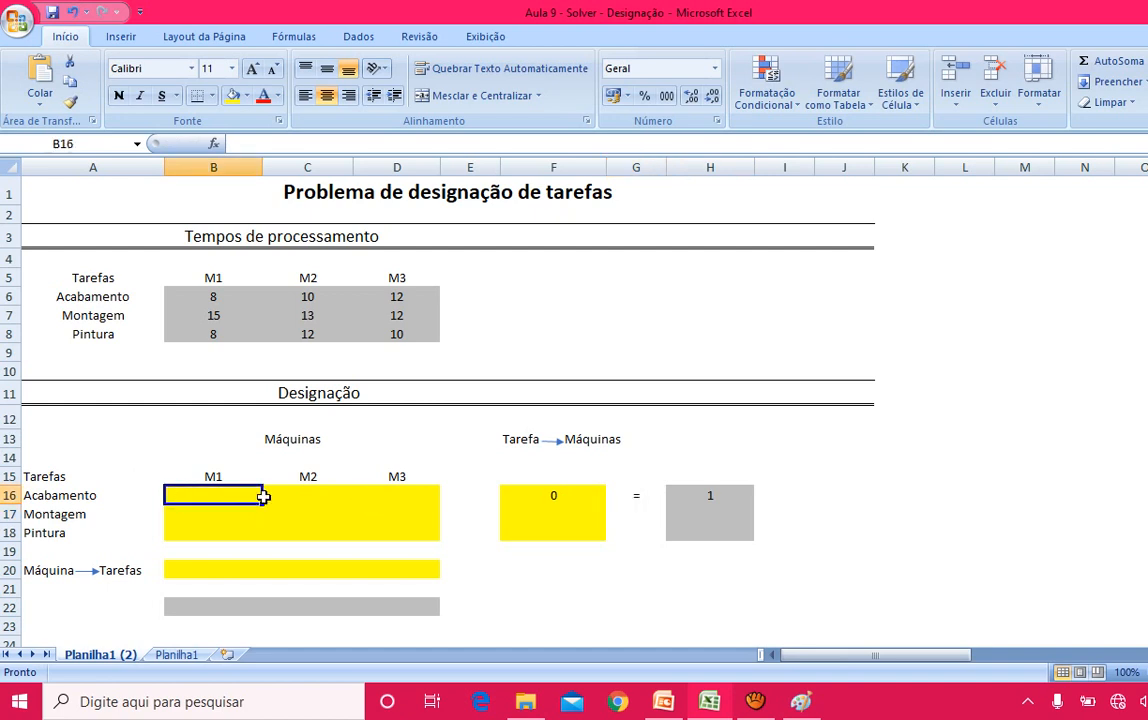
click(310, 497)
click(396, 498)
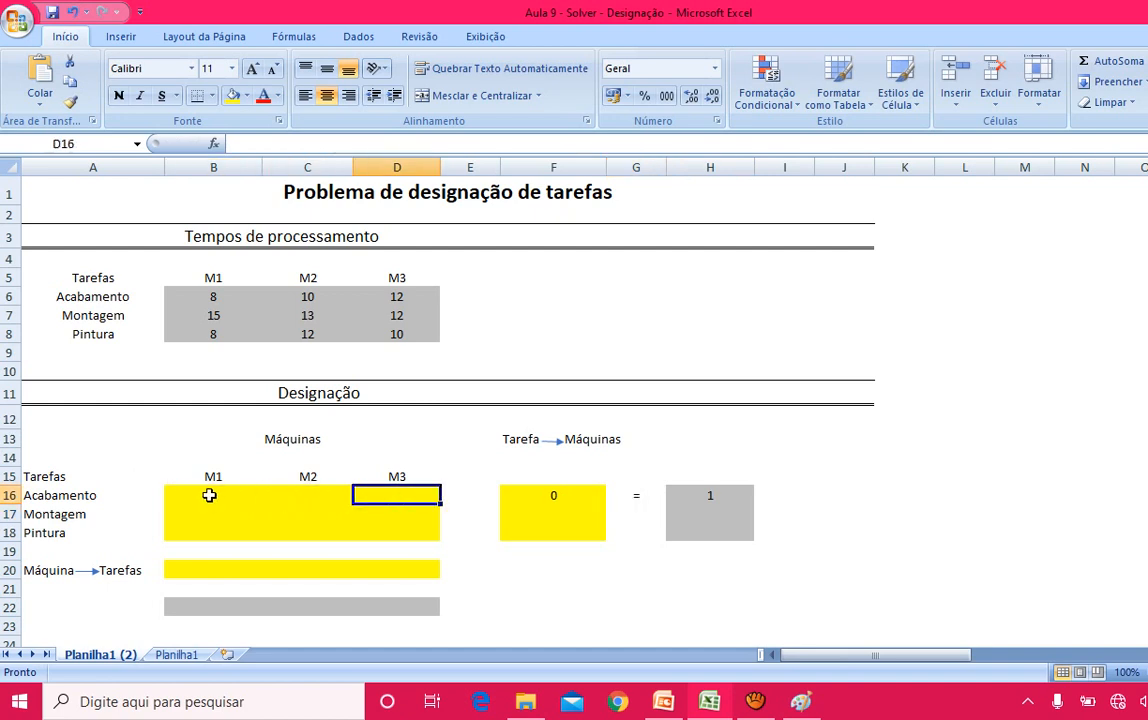
click(209, 495)
click(300, 495)
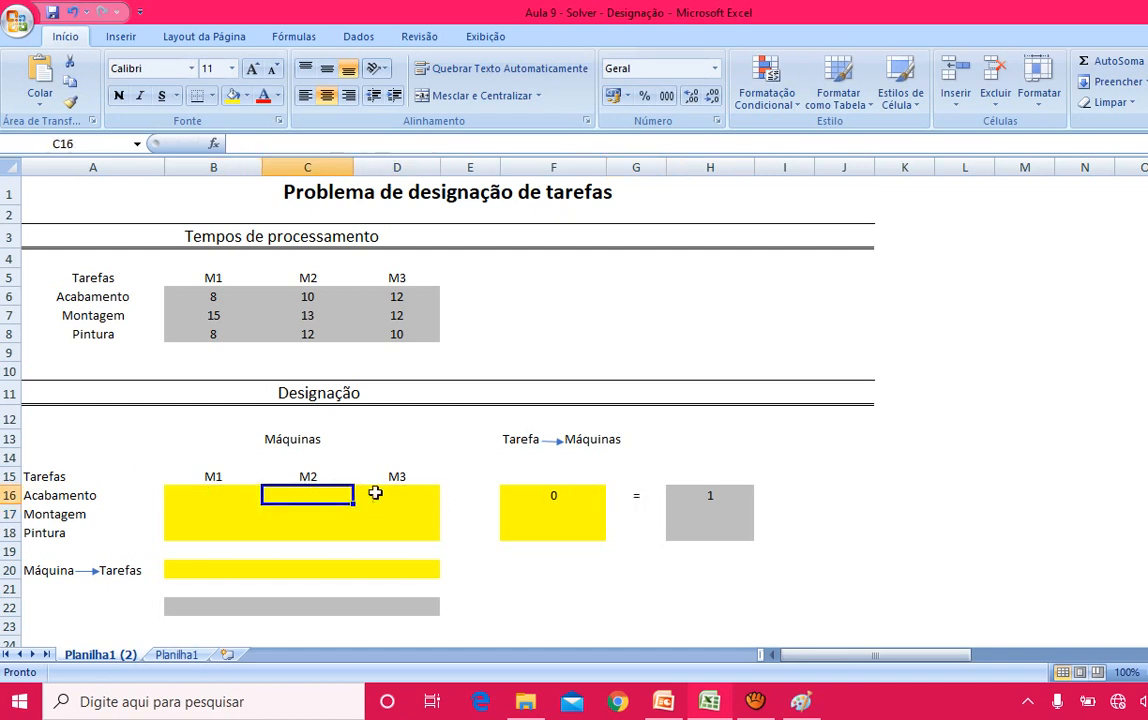
click(420, 493)
click(287, 493)
click(190, 493)
- Copy the row sum formula from F16 down through F18 for Montagem and Pintura
click(531, 494)
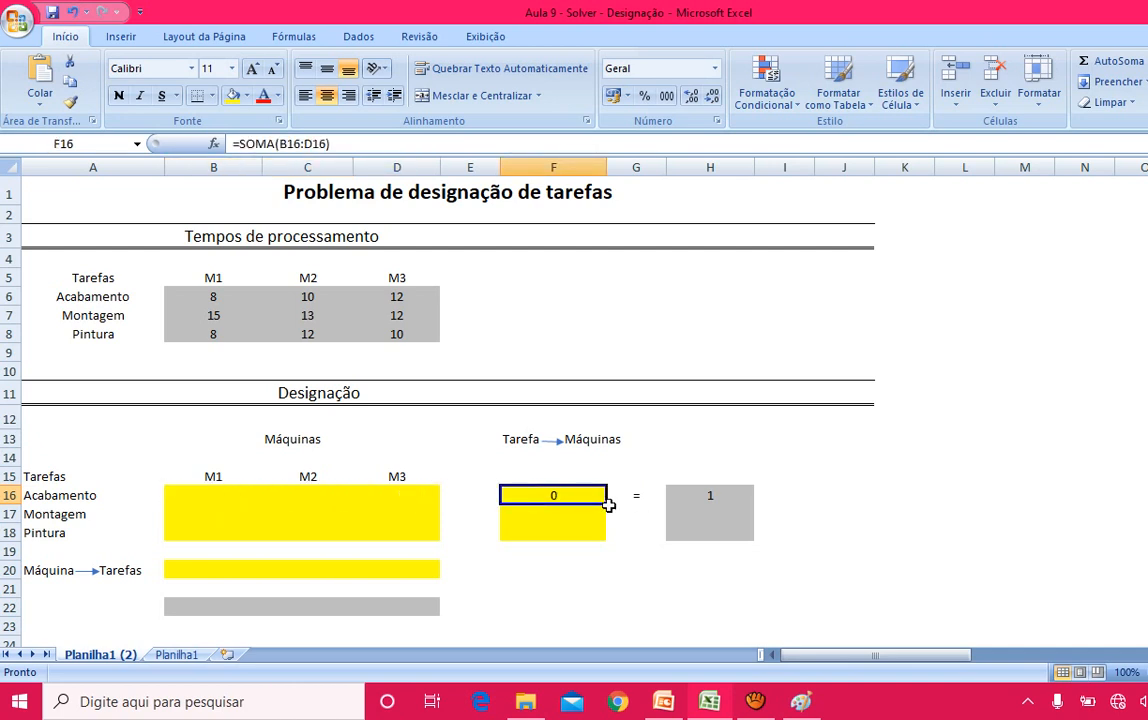
drag(605, 502, 612, 546)
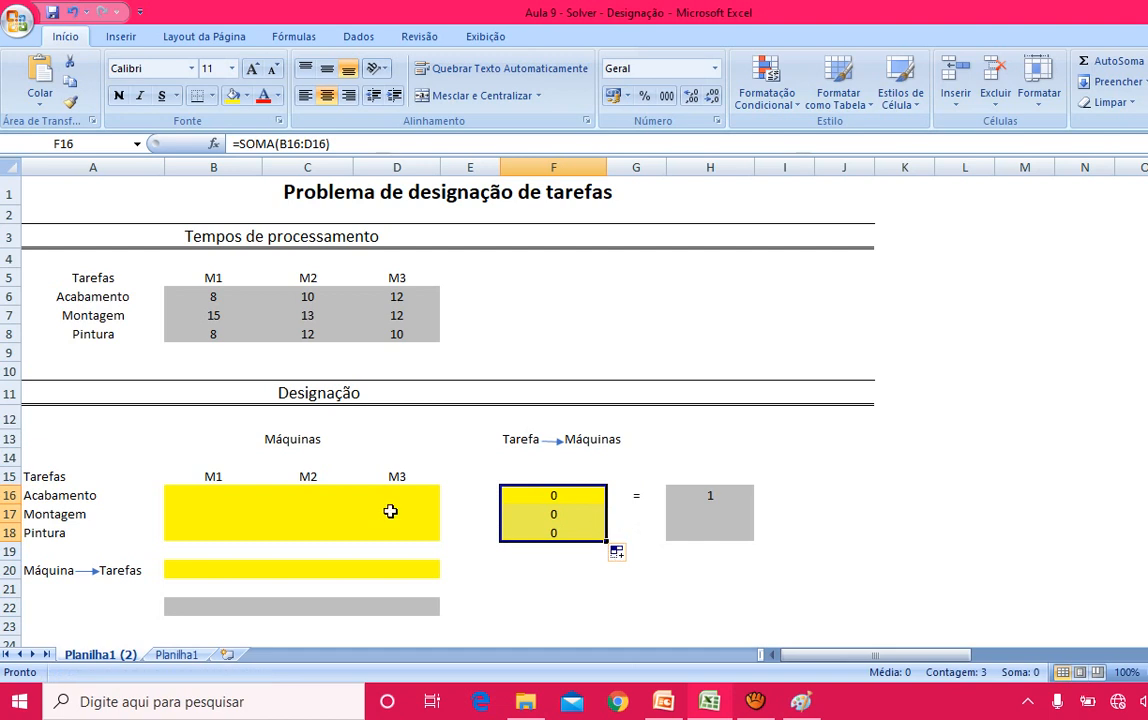
click(96, 490)
click(217, 492)
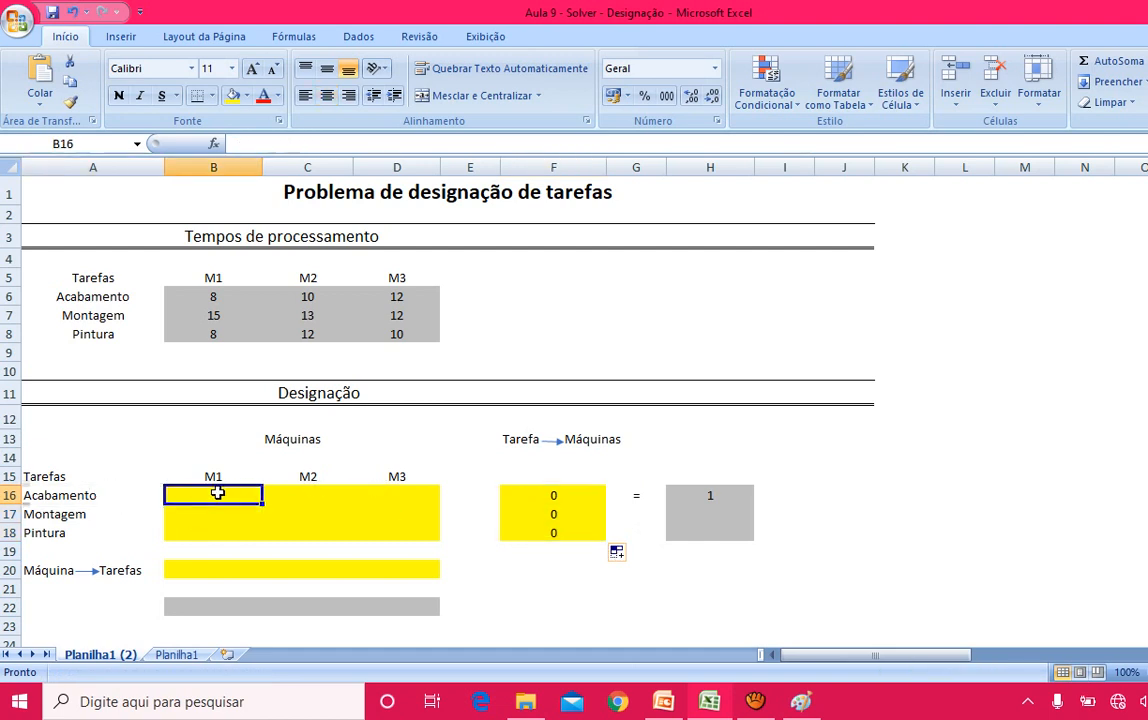
click(290, 494)
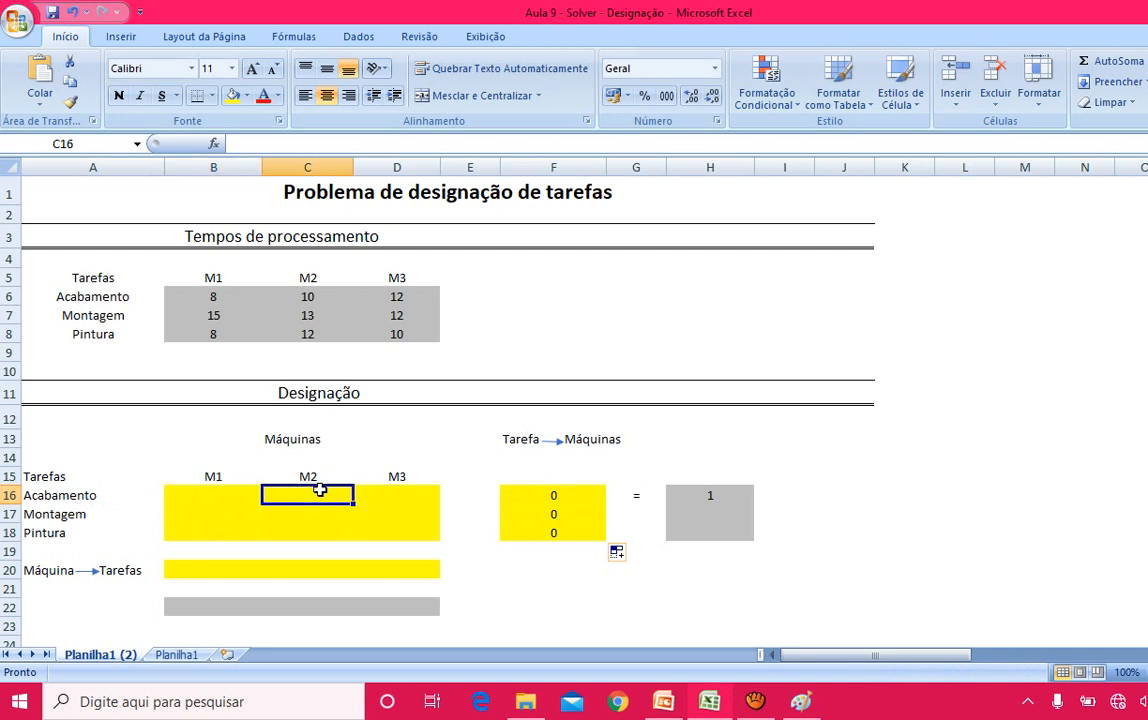
click(395, 494)
click(527, 496)
click(710, 496)
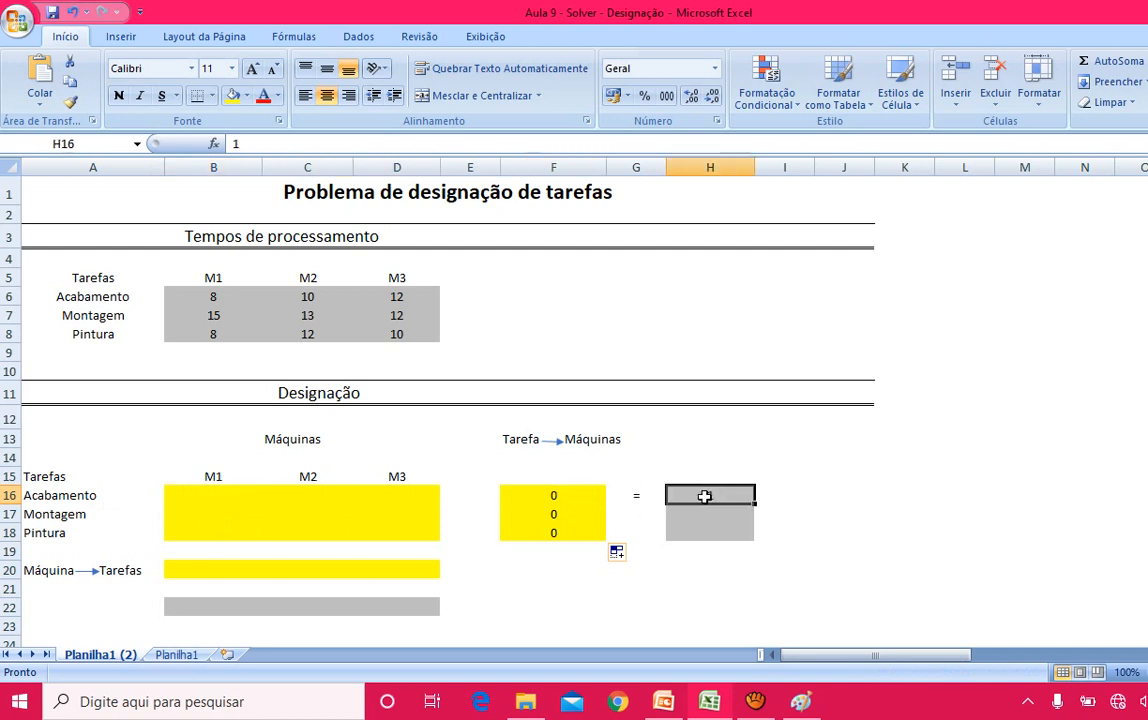
click(89, 518)
click(191, 511)
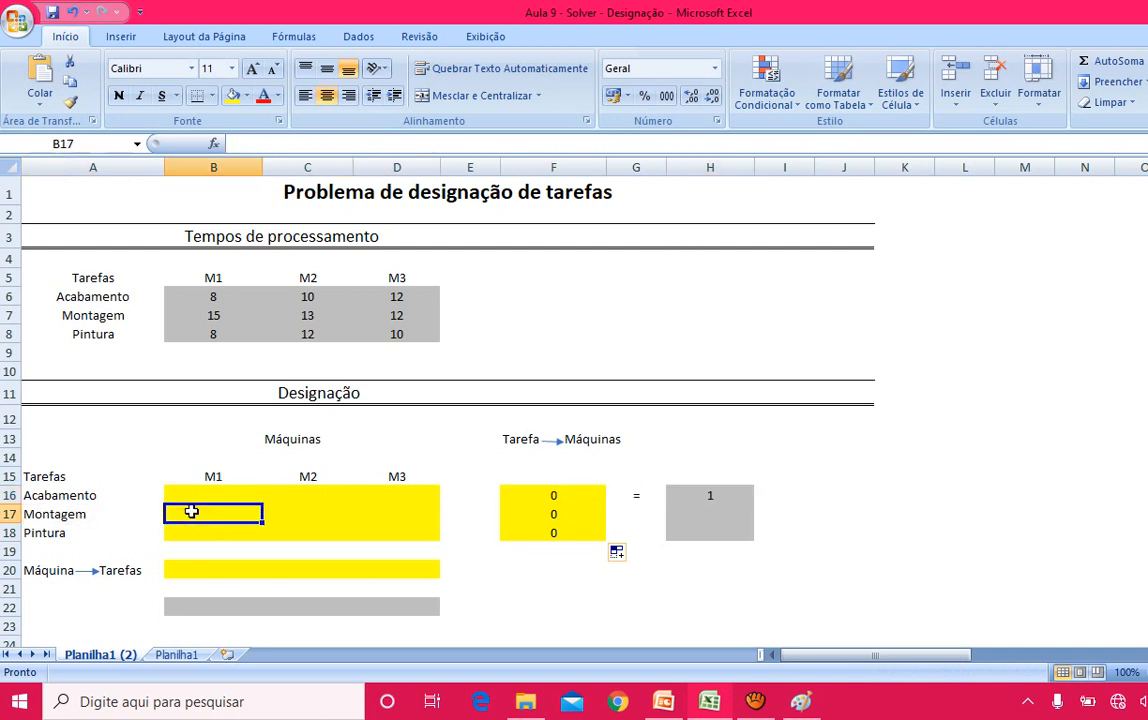
click(300, 511)
click(388, 519)
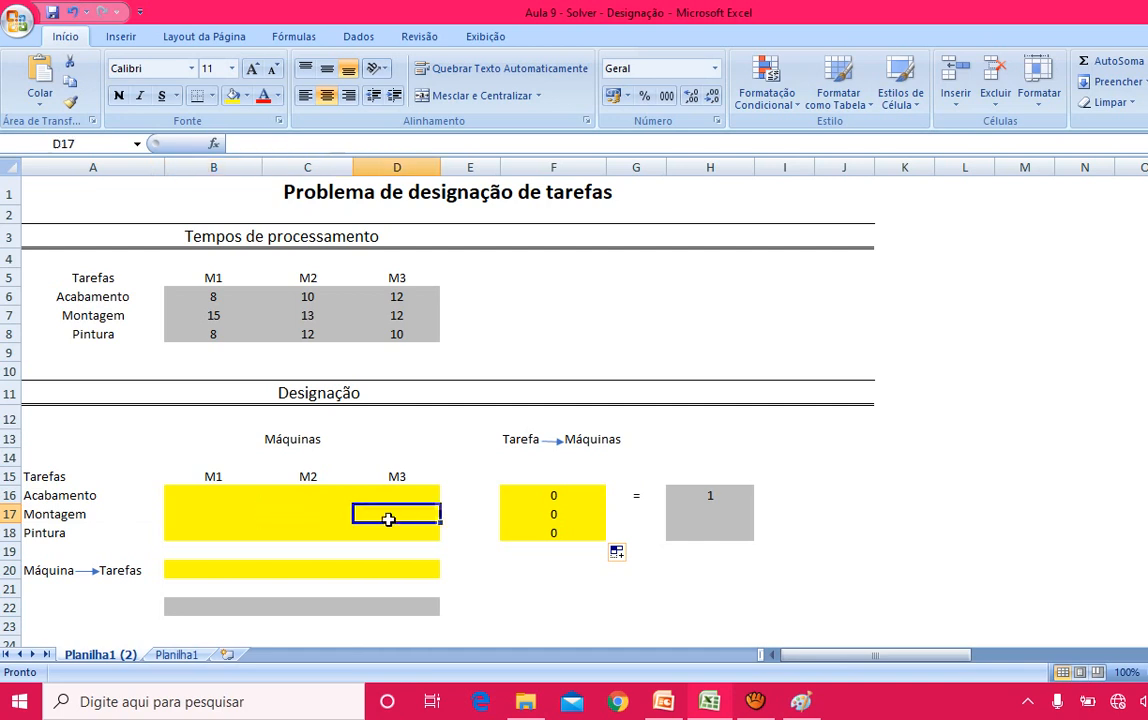
- Complete the Montagem and Pintura constraints by entering "=" in G17:G18 and 1 in H17:H18
click(623, 518)
text(=)
key(Tab)
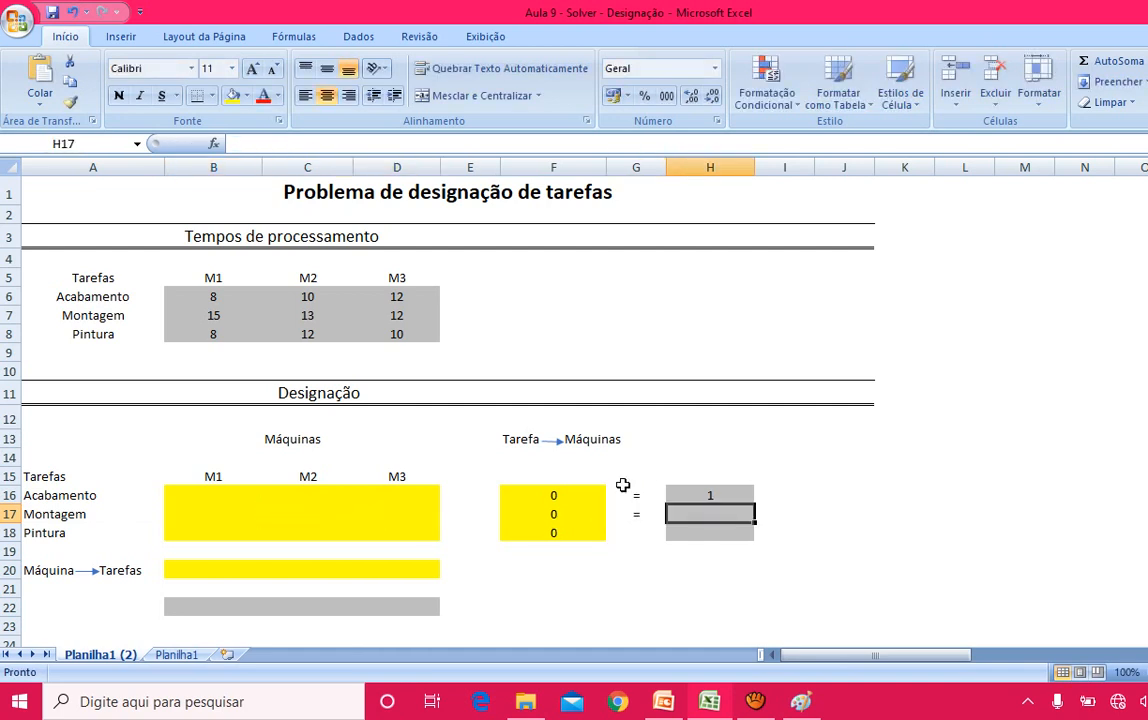
text(1)
key(Return)
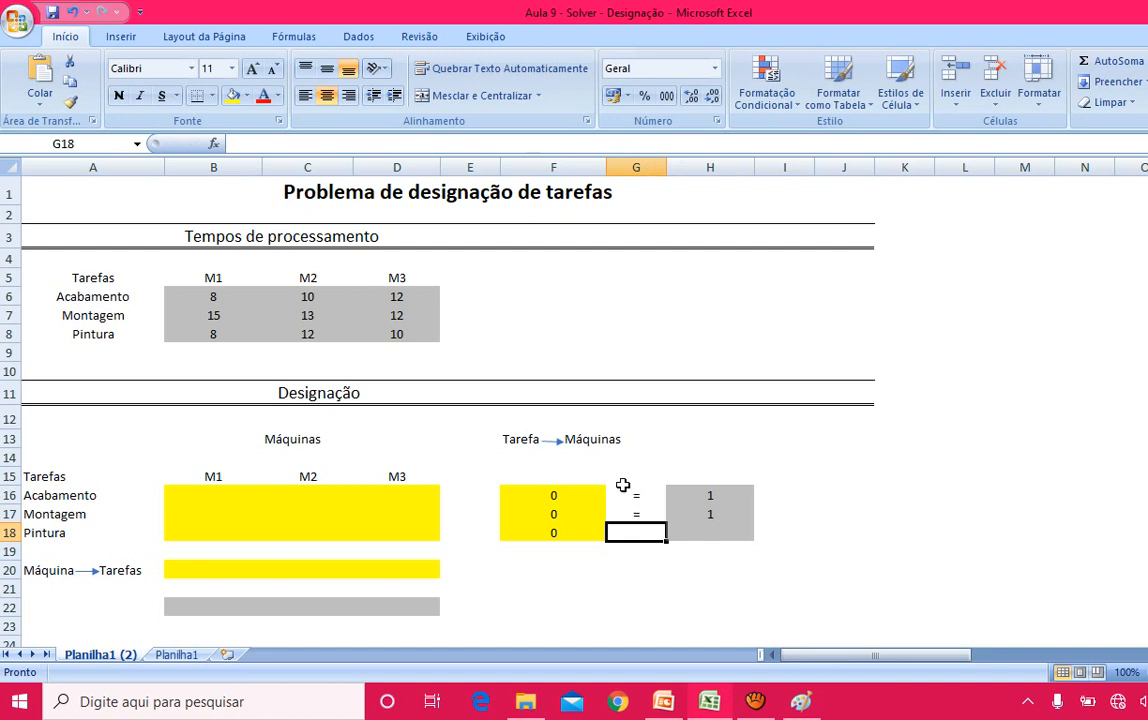
text(=)
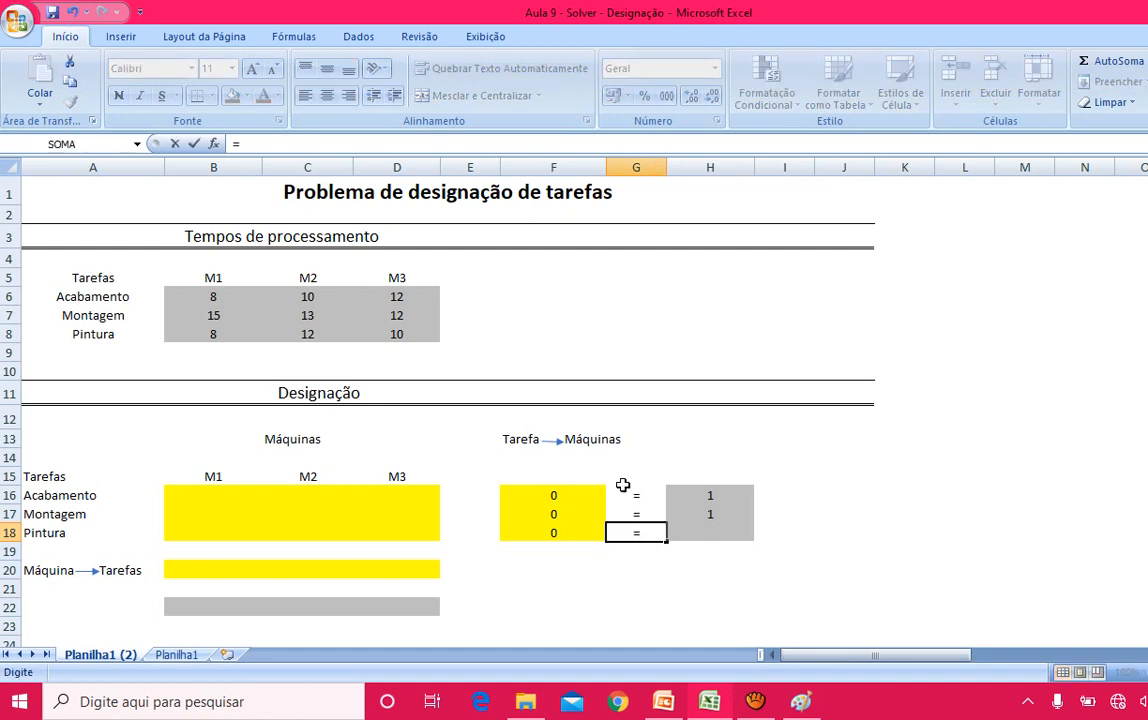
key(Tab)
text(1)
key(Return)
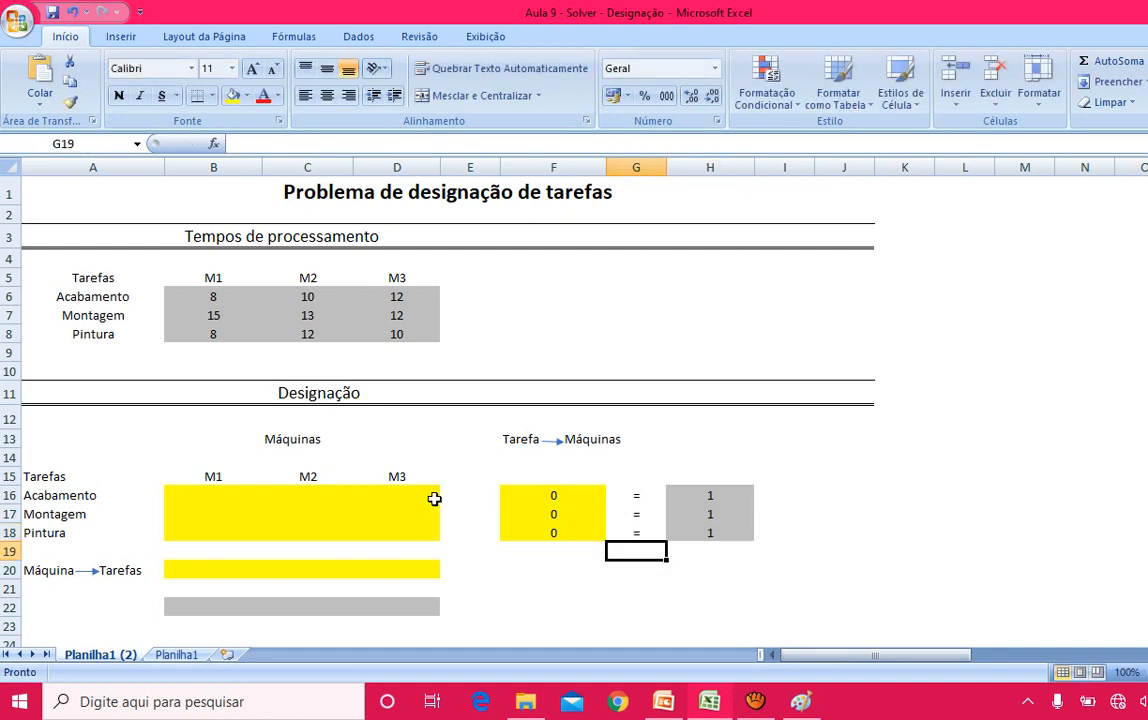
- Enter =SOMA(B16:B18) in B20 to total the tasks assigned to machine M1
click(185, 571)
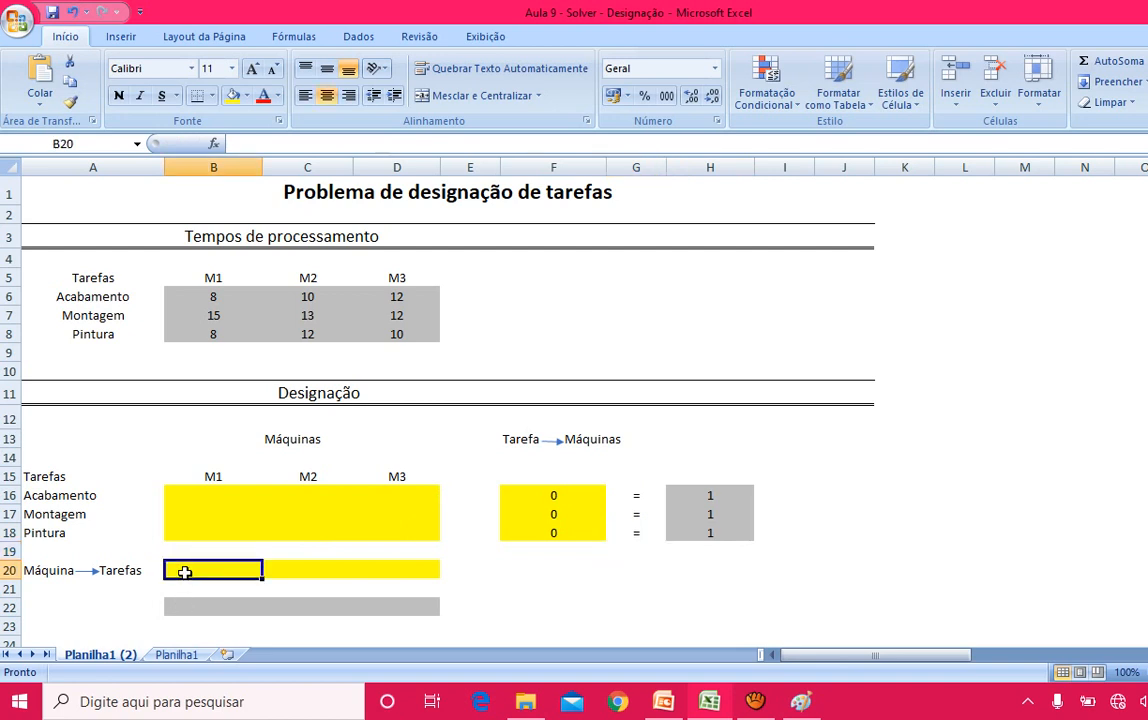
text(=soma)
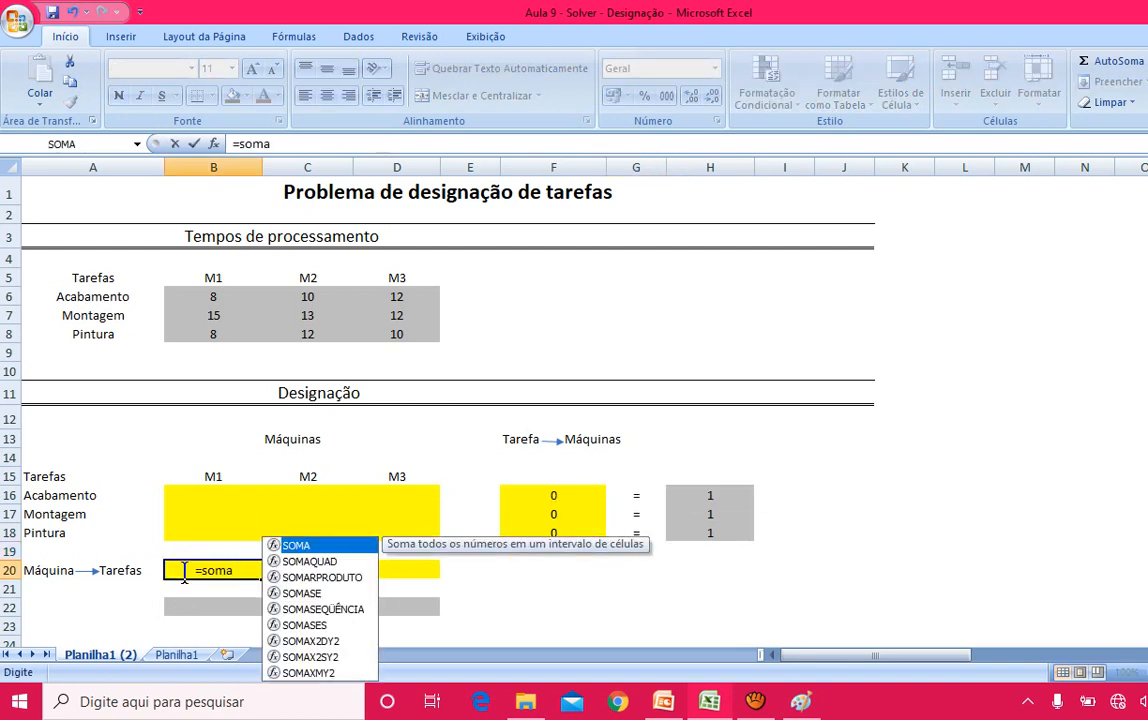
text(()
click(192, 481)
drag(198, 494, 202, 524)
key(Return)
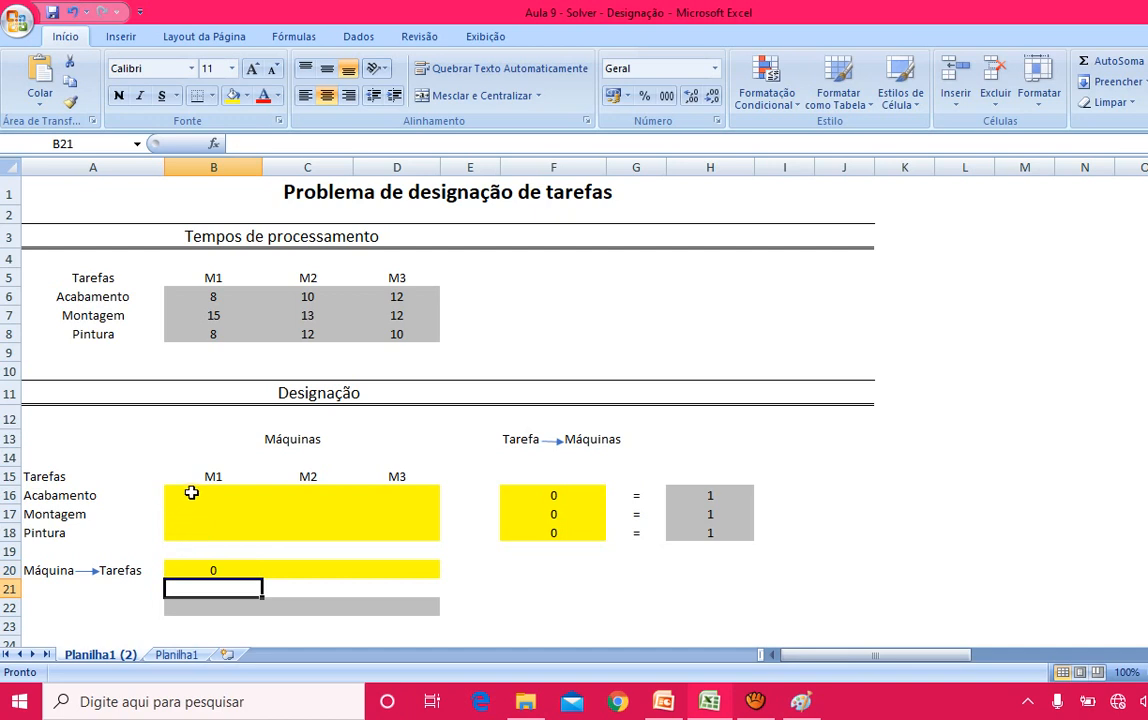
- Complete the M1 constraint by entering "=" in B21 and 1 in B22
click(191, 493)
click(228, 570)
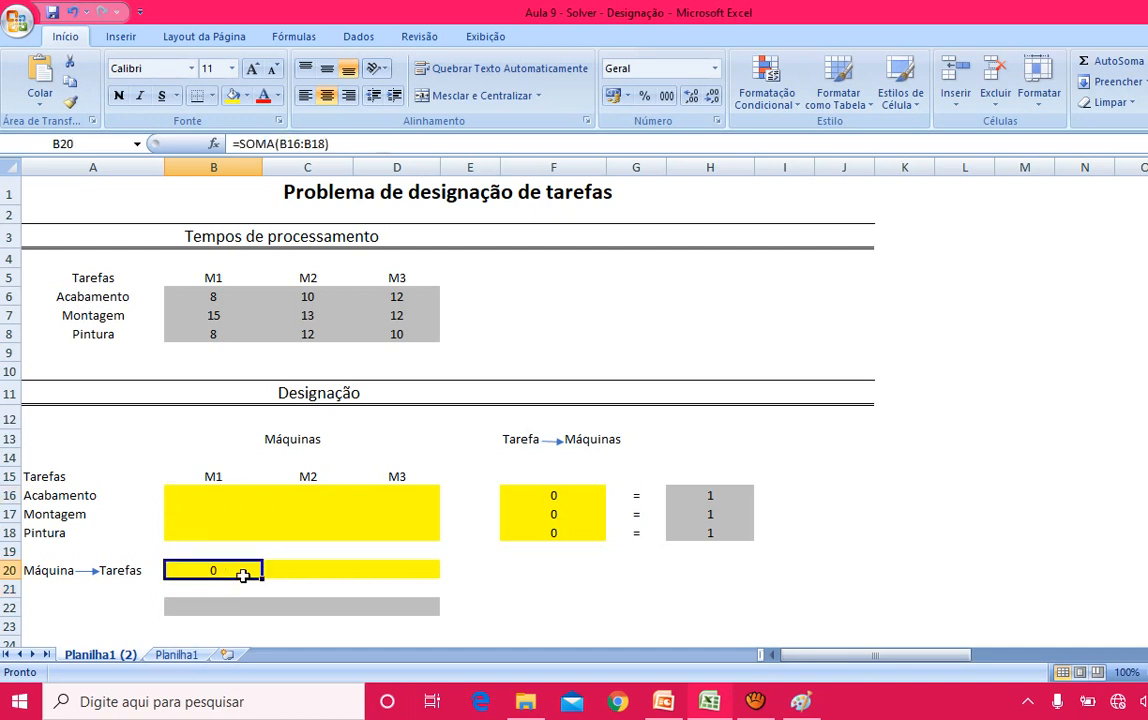
click(190, 591)
text(=)
key(Return)
text(1)
key(Return)
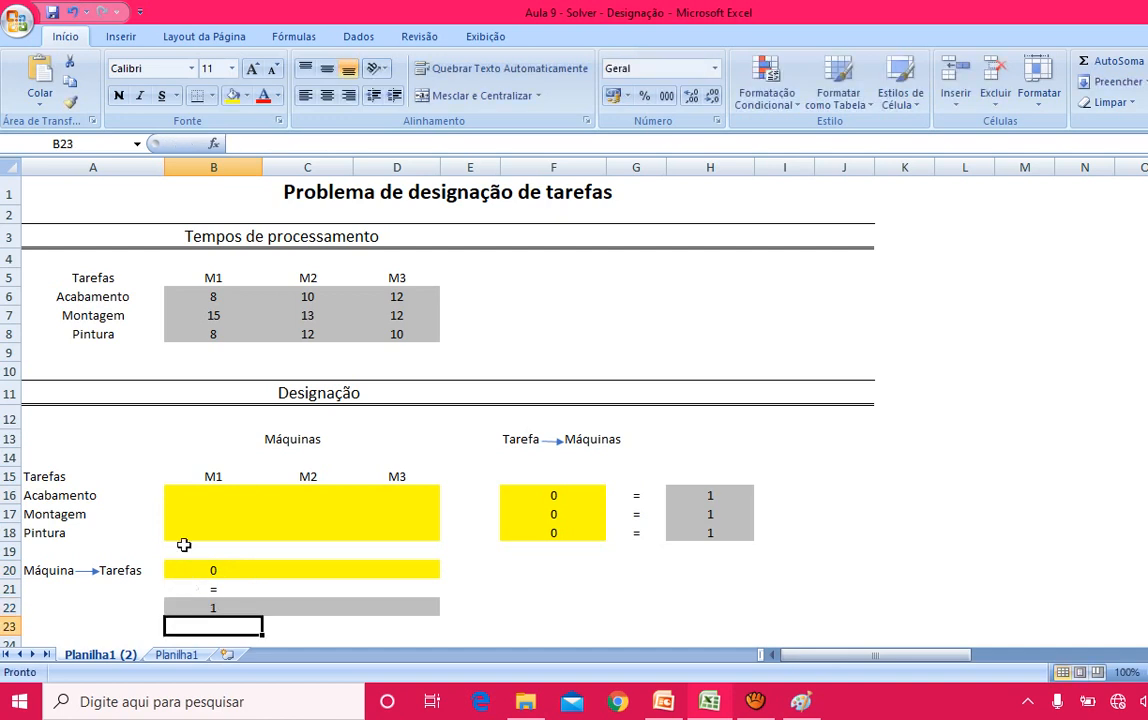
- Copy the column sum formula from B20 across to D20 for machines M2 and M3
click(196, 500)
click(202, 514)
click(206, 532)
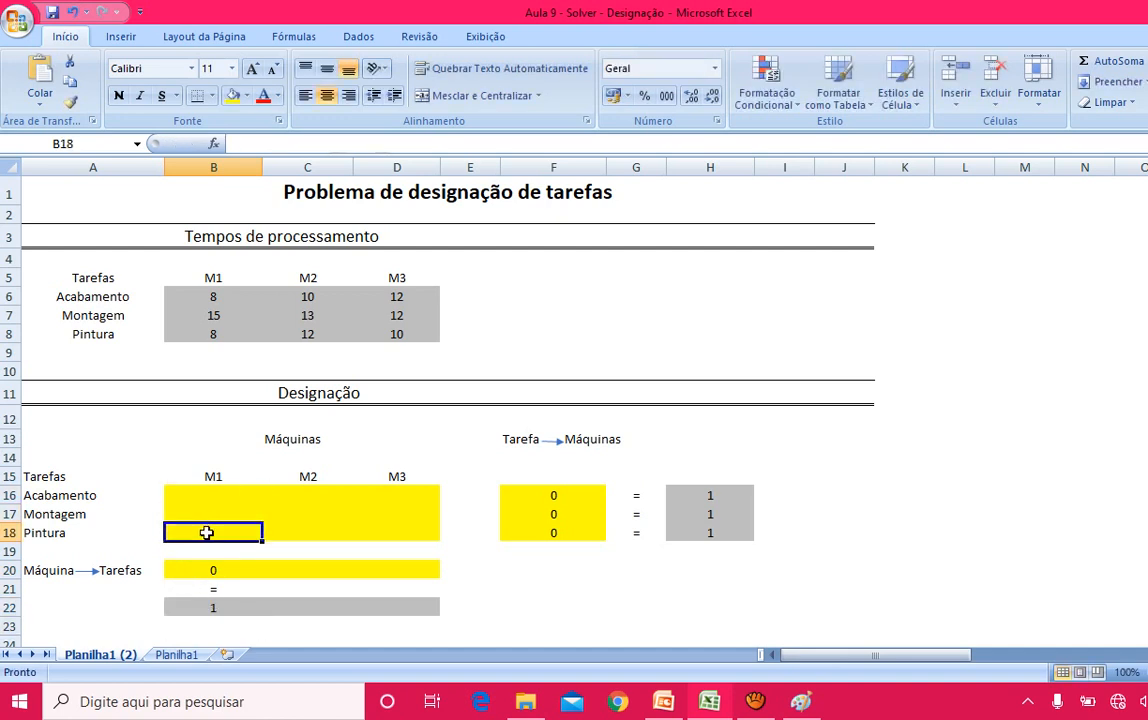
click(240, 571)
drag(261, 578, 365, 586)
- Complete the M2 and M3 constraints by entering "=" in C21:D21 and 1 in C22:D22
click(295, 589)
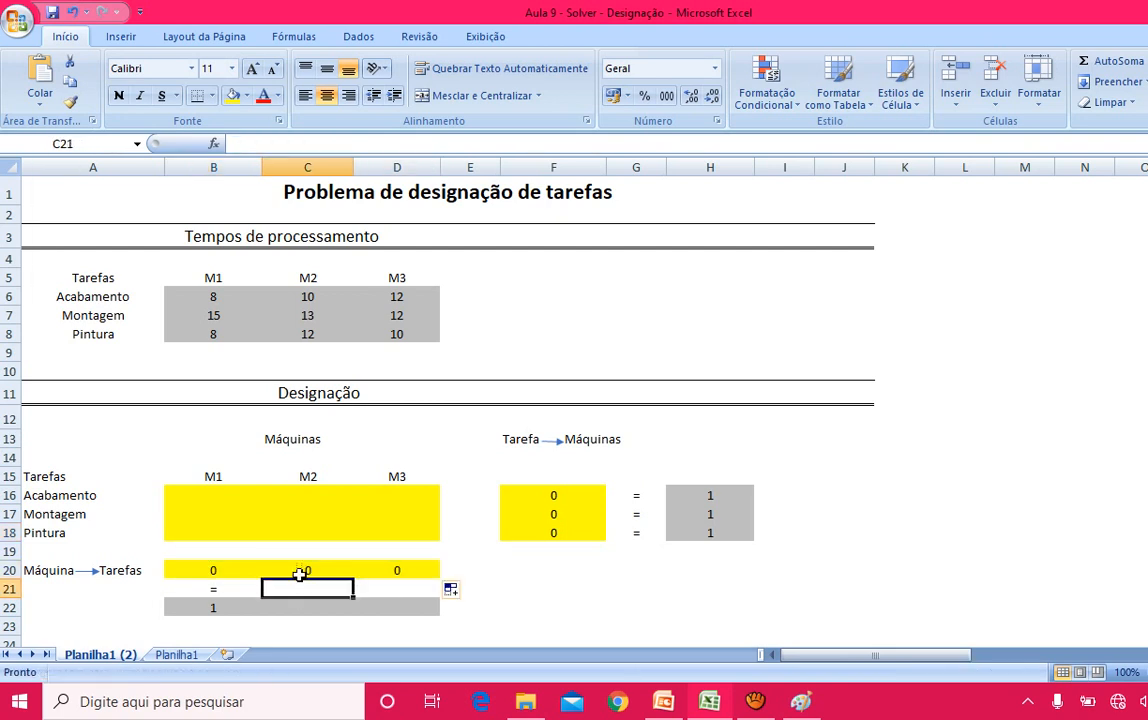
text(=)
key(Return)
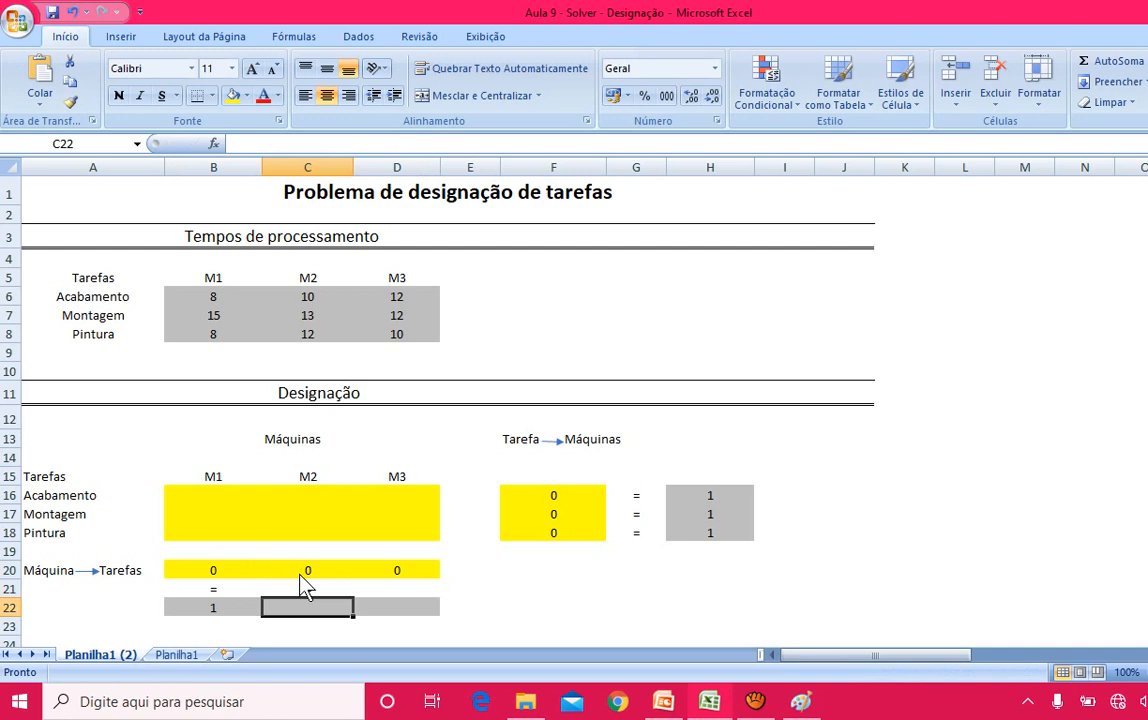
text(1)
key(Tab)
key(Up)
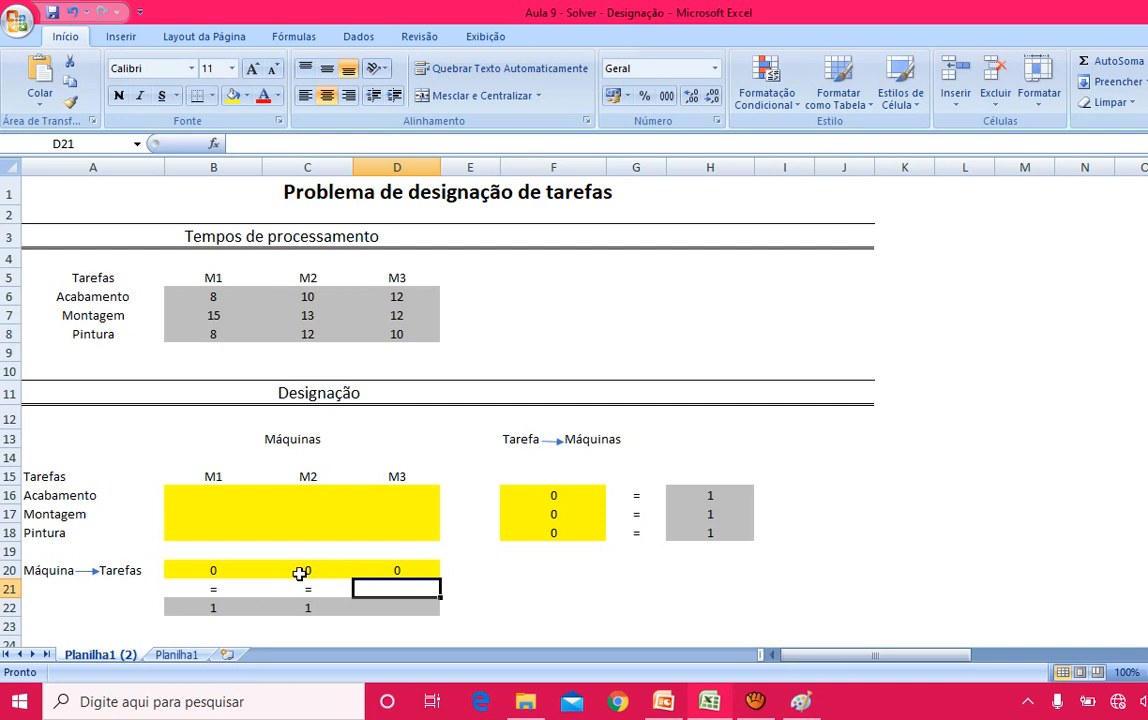
text(=)
key(Return)
text(1)
key(Return)
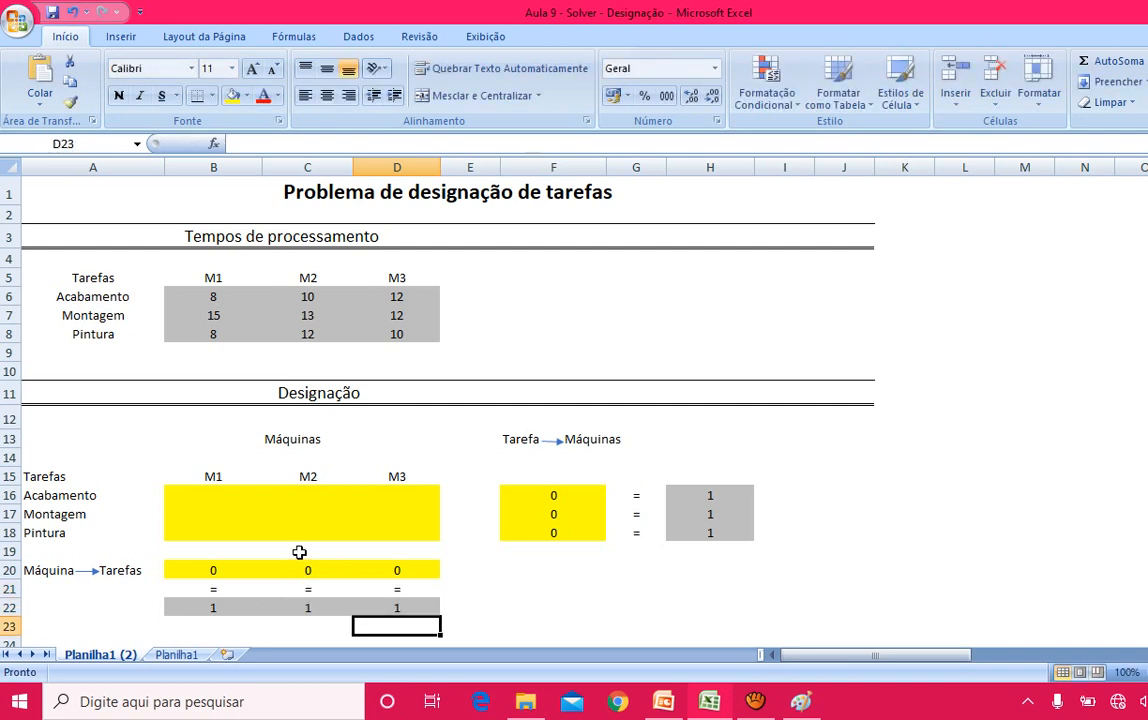
- Start a SOMARPRODUTO formula in the min z cell B27 and open its function arguments
scroll(299, 552, down, 1)
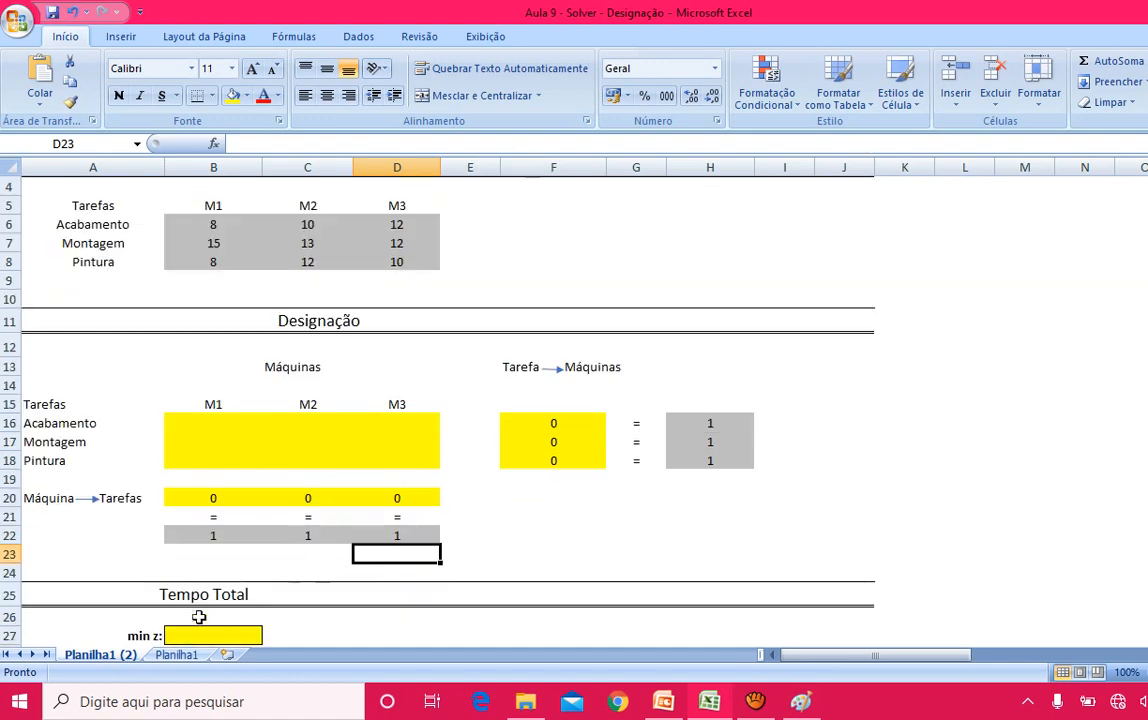
scroll(199, 610, down, 1)
scroll(200, 598, up, 1)
click(198, 630)
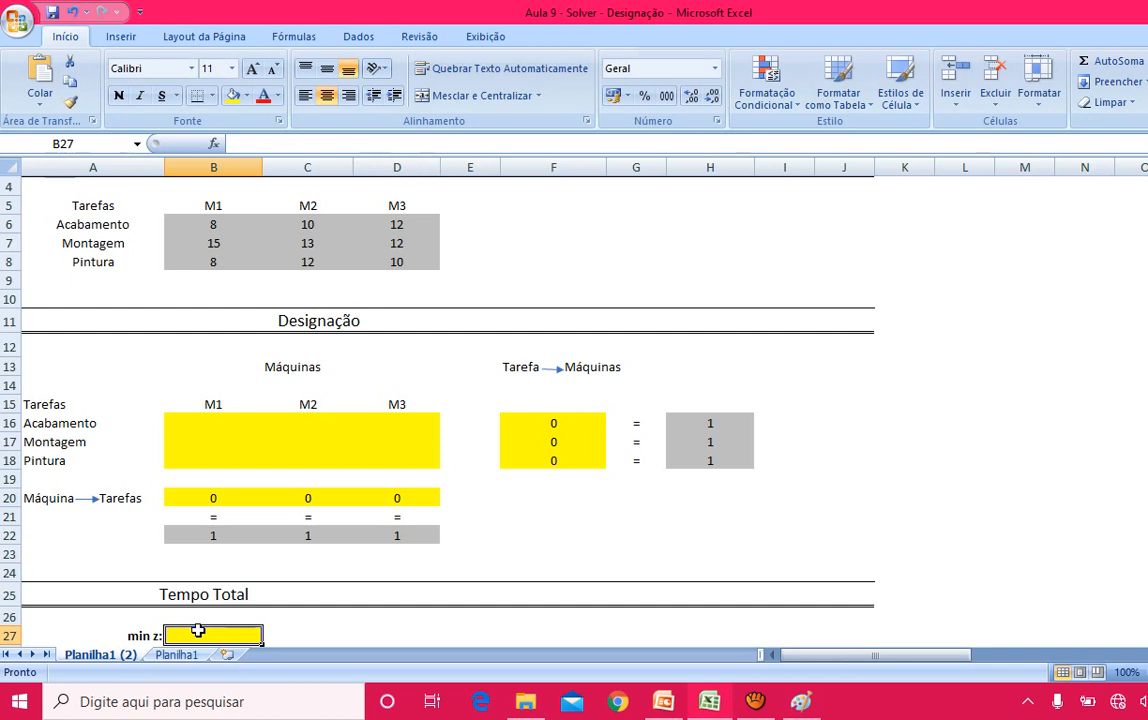
text(=soma)
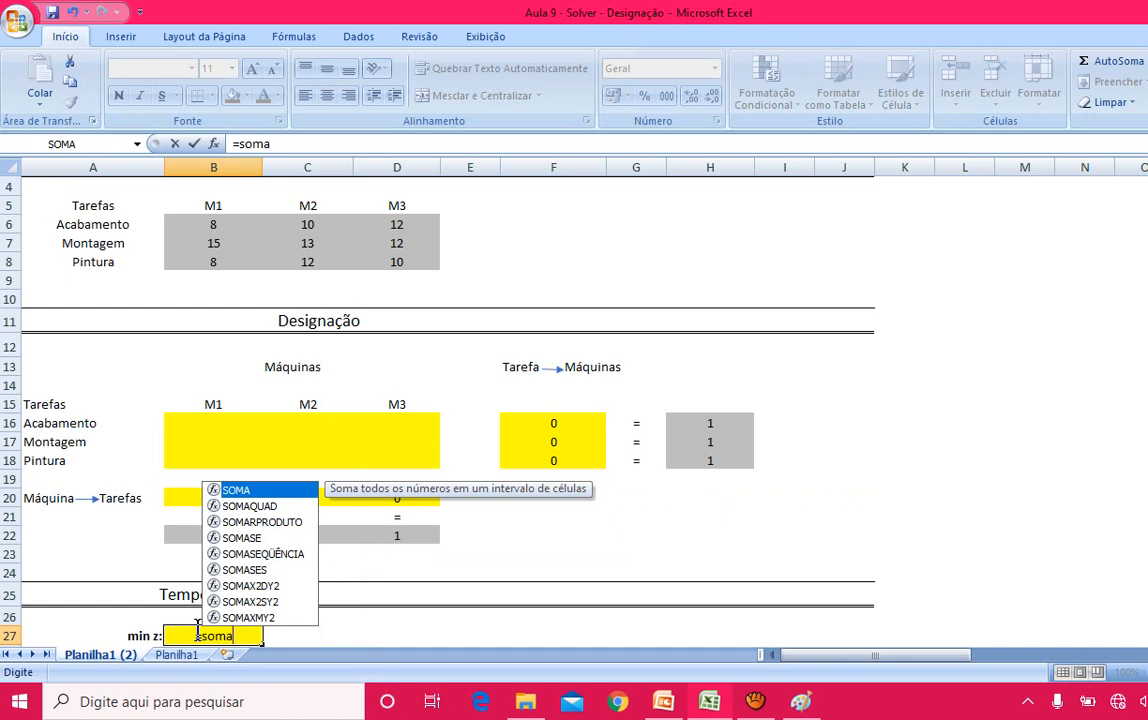
text(()
key(BackSpace)
text(pr)
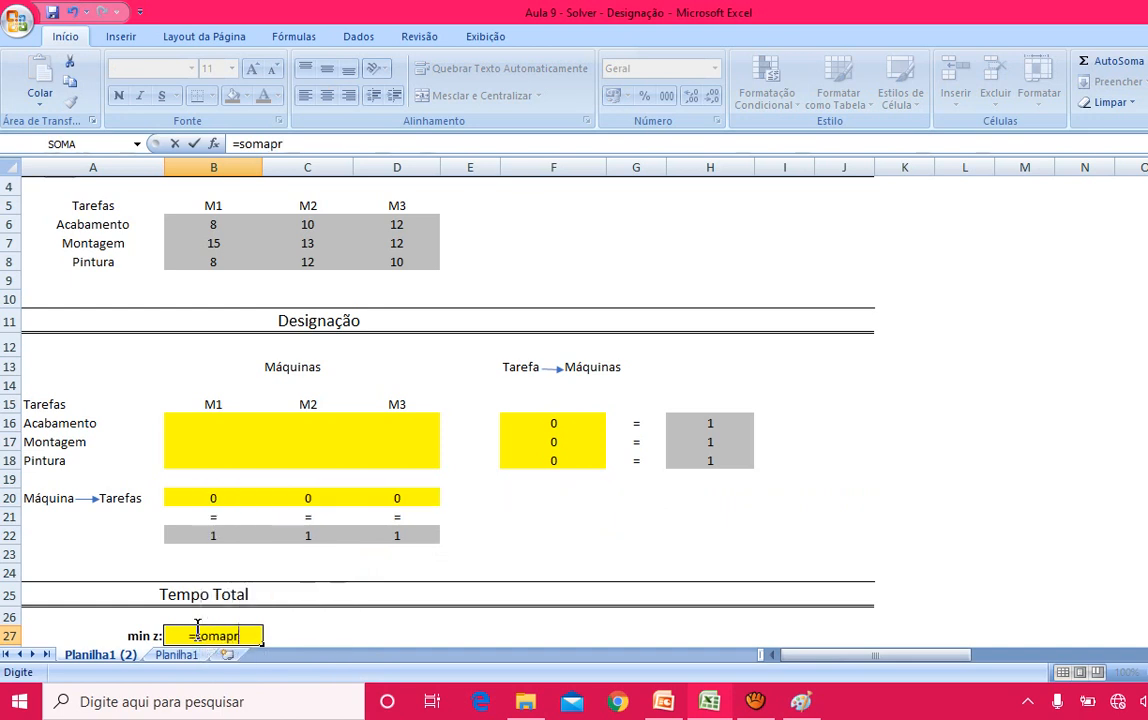
text(oduto()
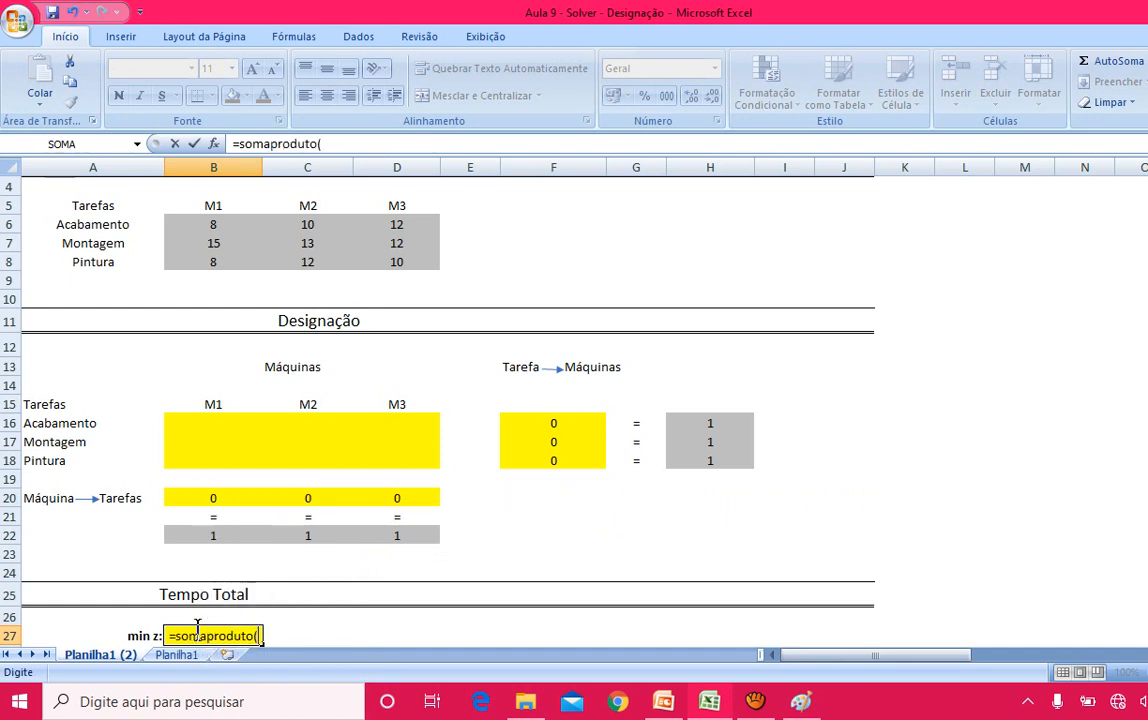
click(209, 634)
text(r)
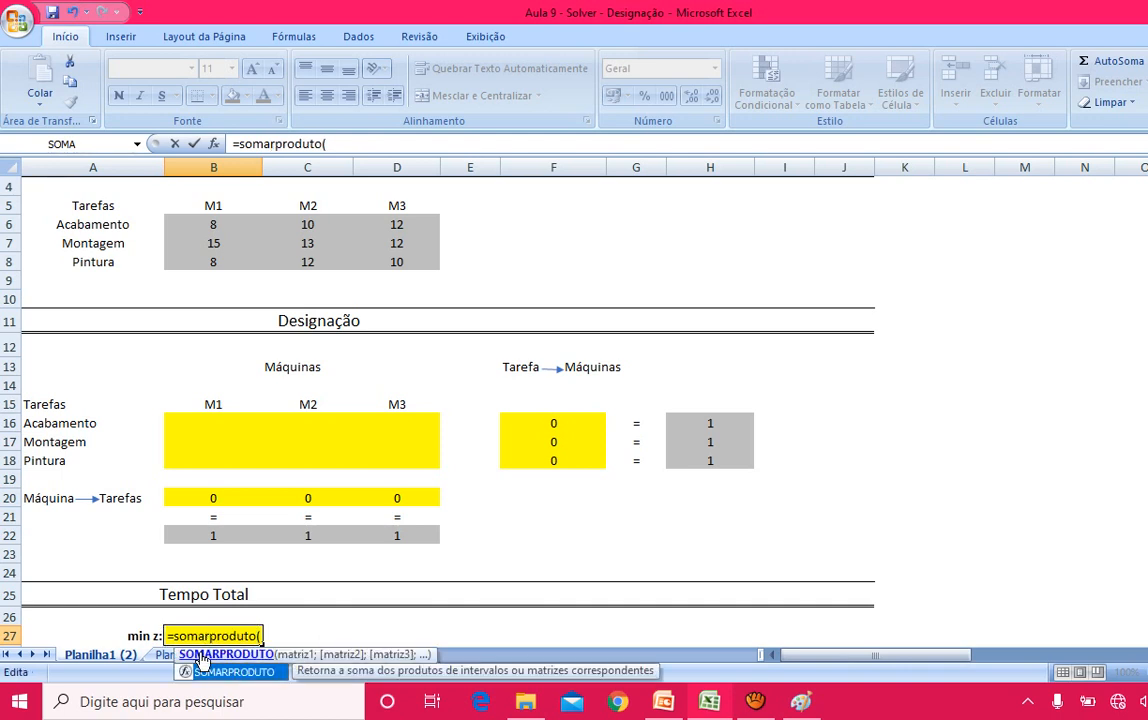
click(213, 143)
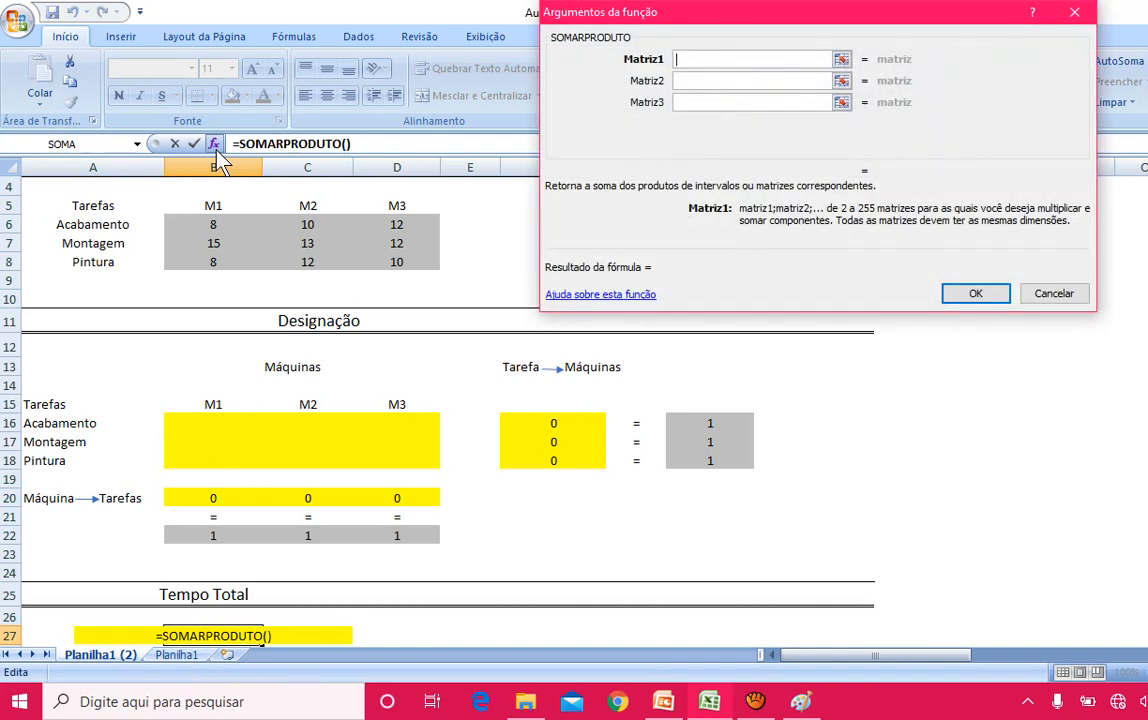
- Set the first SOMARPRODUTO array to the processing times in B6:D8
drag(712, 8, 874, 42)
click(888, 66)
key(F1)
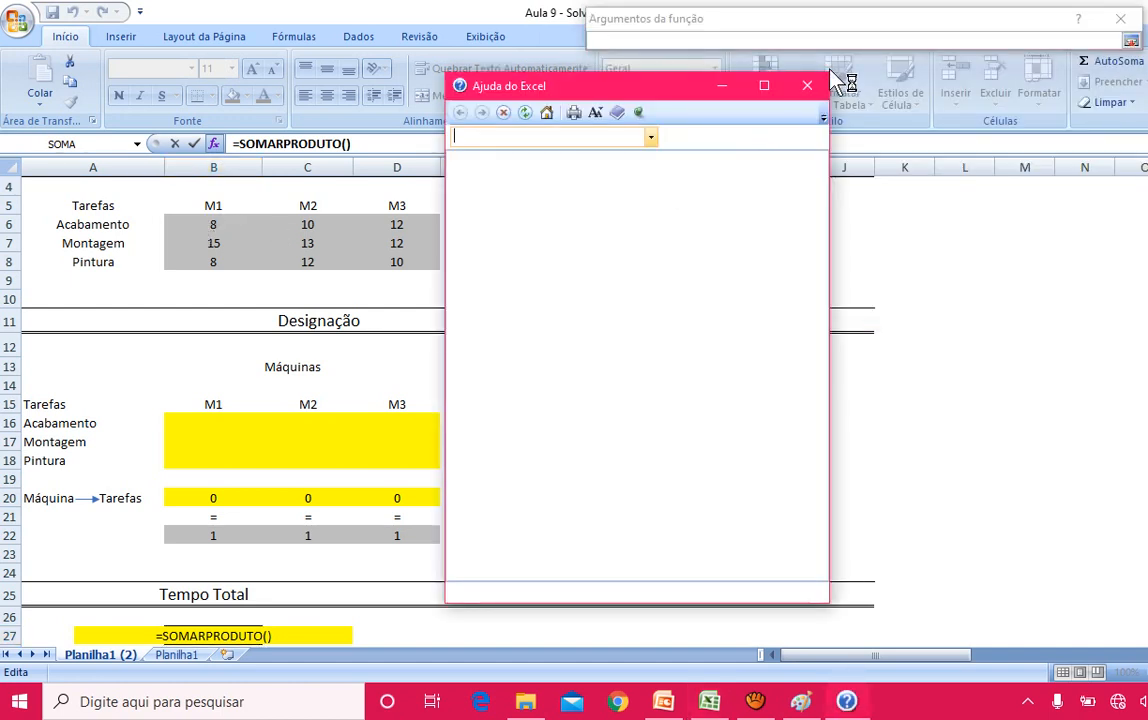
click(808, 87)
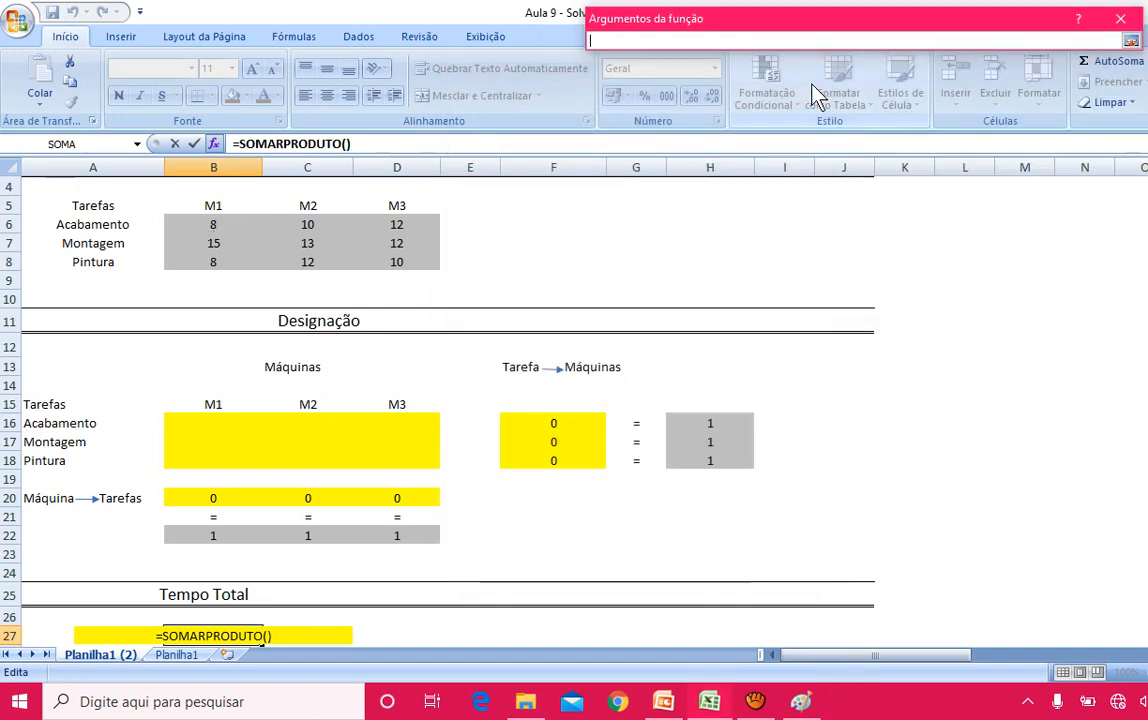
drag(207, 225, 397, 262)
click(1131, 41)
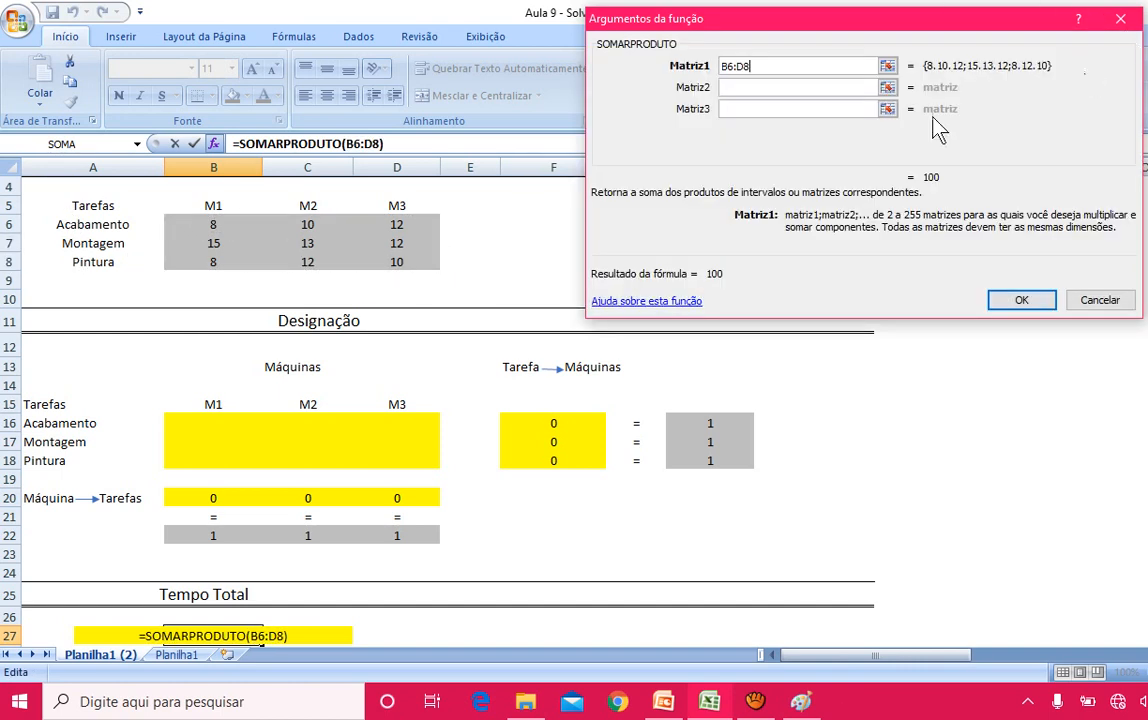
- Set the second SOMARPRODUTO array to the assignment cells B16:D18 and confirm the formula
click(887, 87)
drag(190, 424, 369, 456)
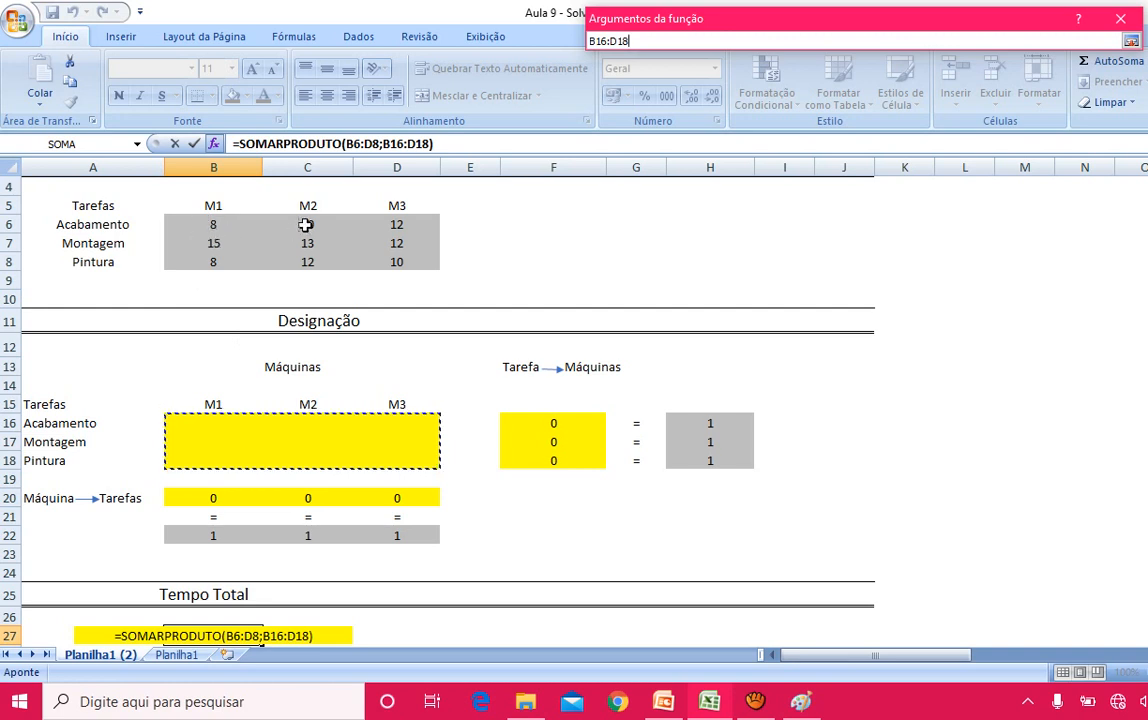
click(1131, 45)
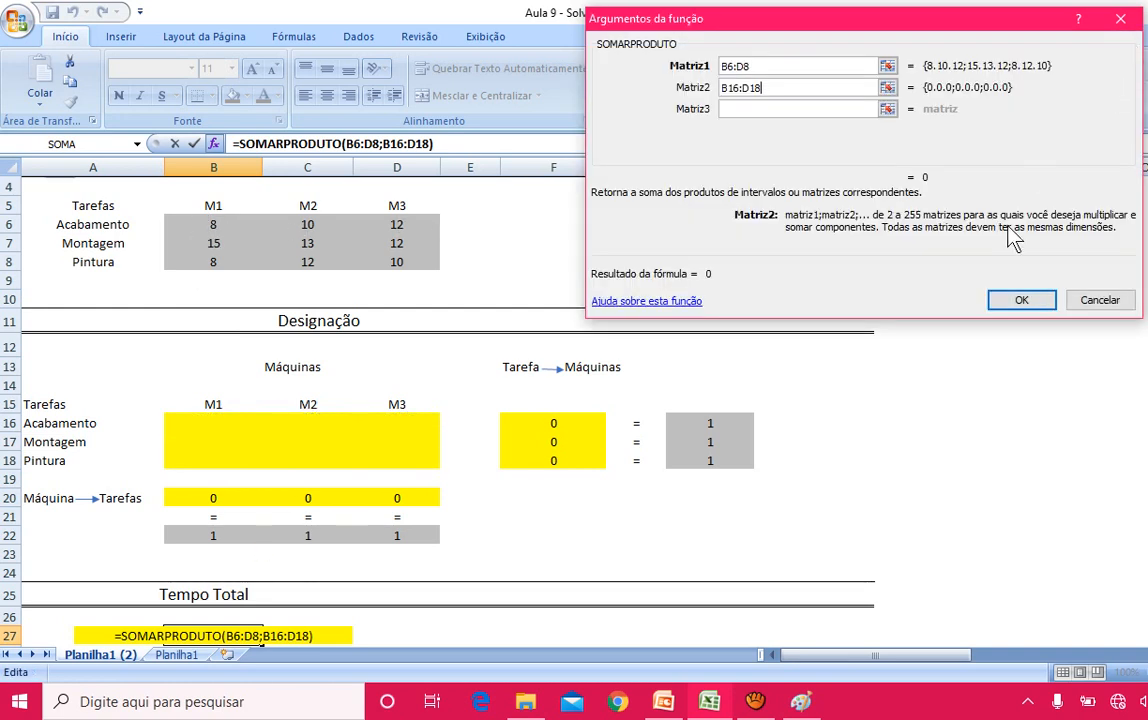
click(1020, 301)
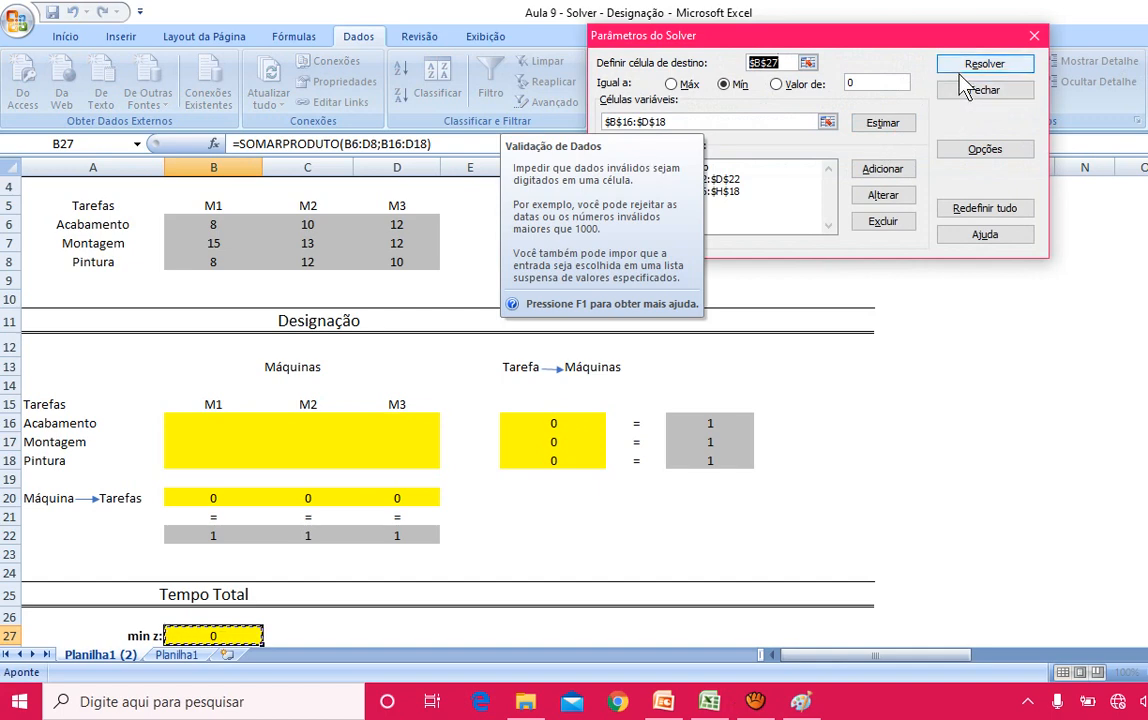
- Reset all Solver parameters and define a minimisation of target cell B27 with B16:D18 as the variable cells
click(968, 208)
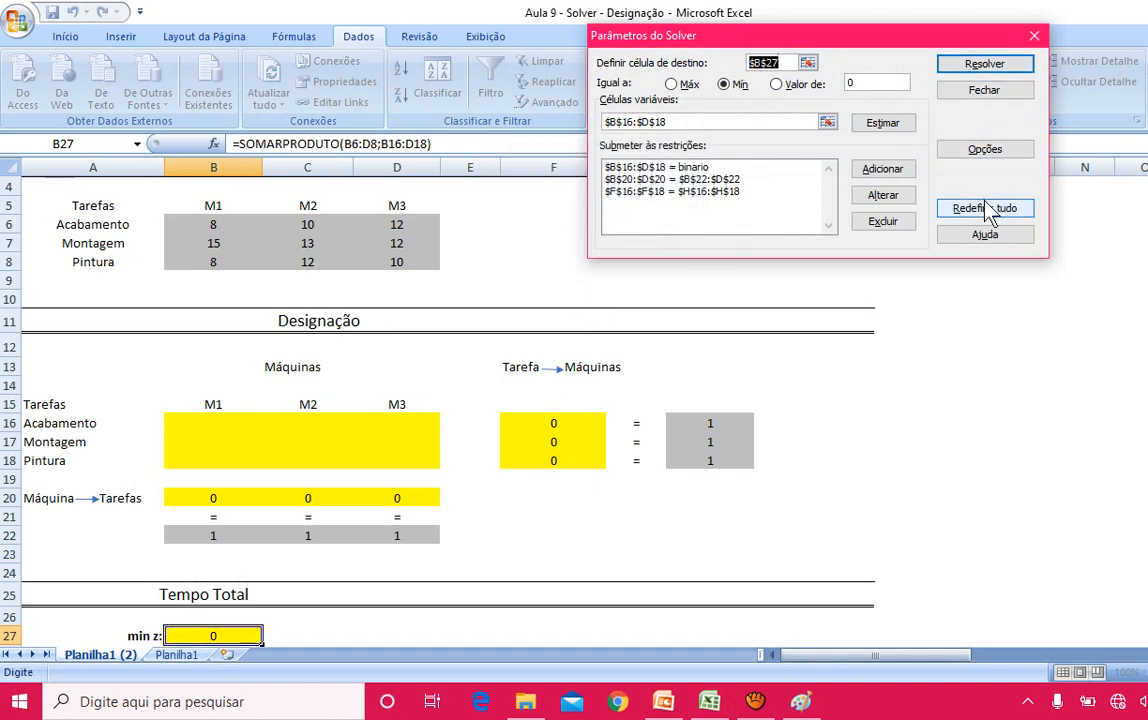
click(720, 411)
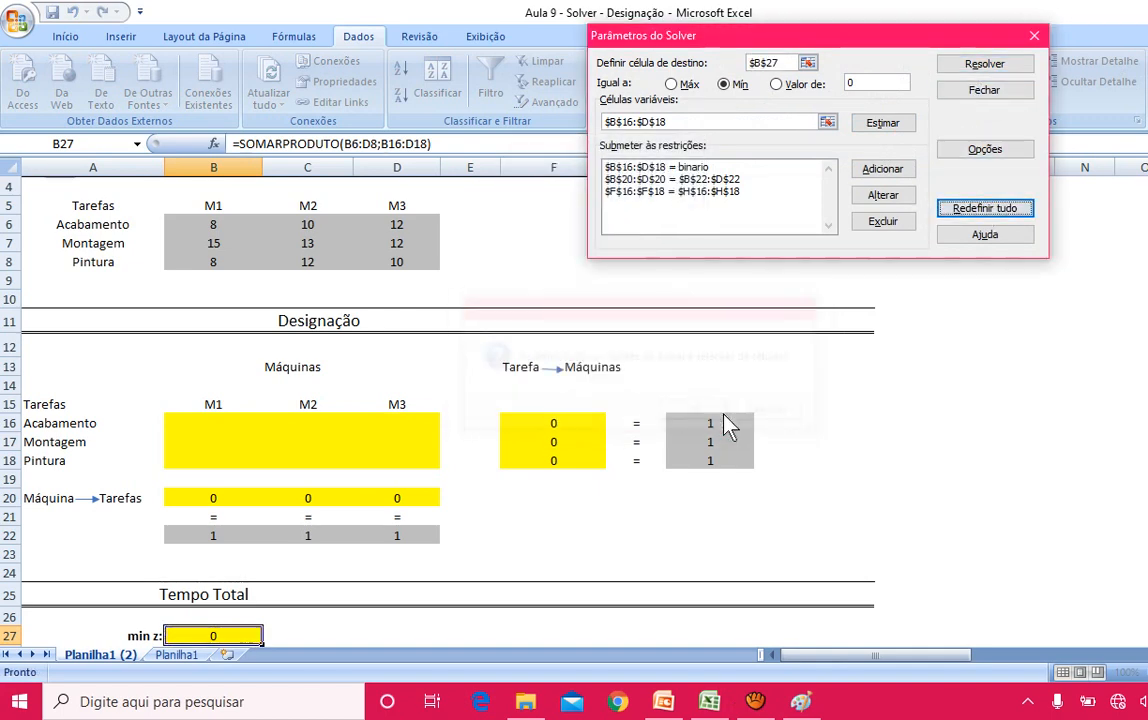
click(723, 85)
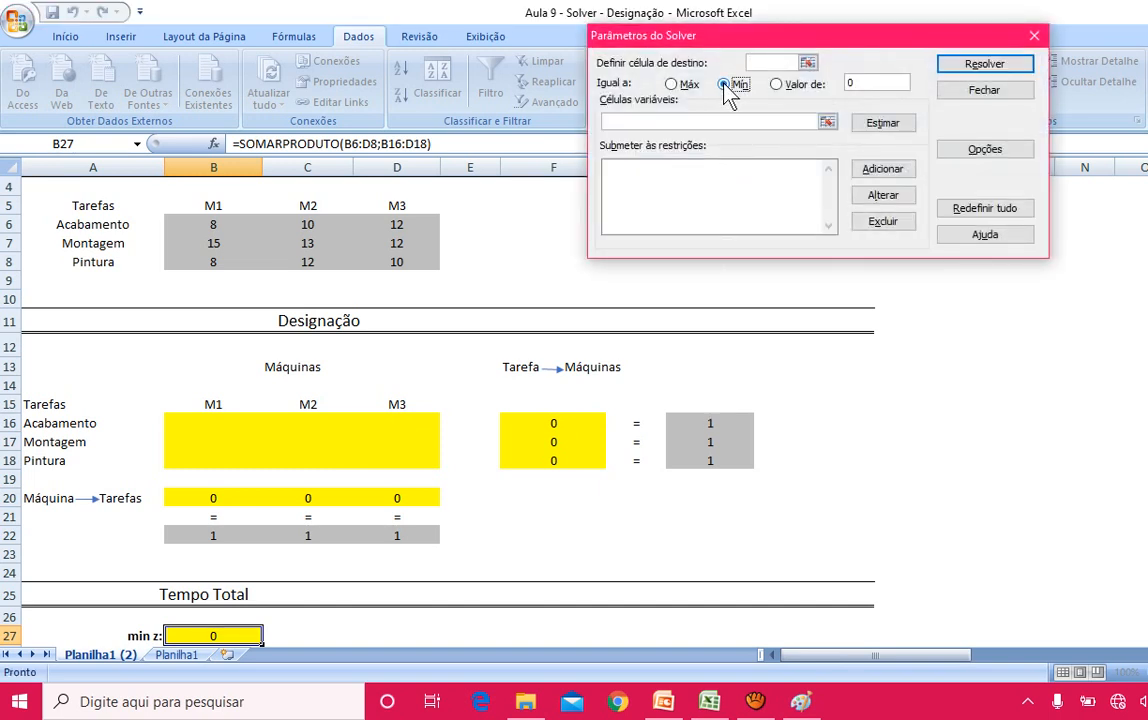
click(807, 64)
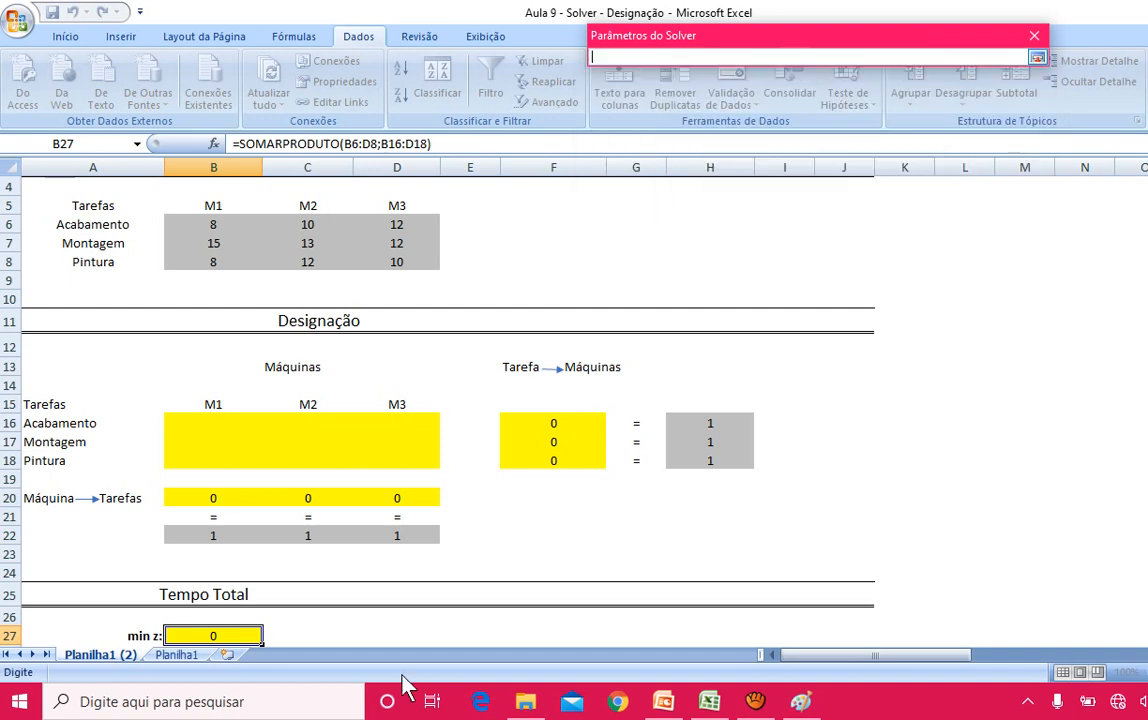
click(220, 636)
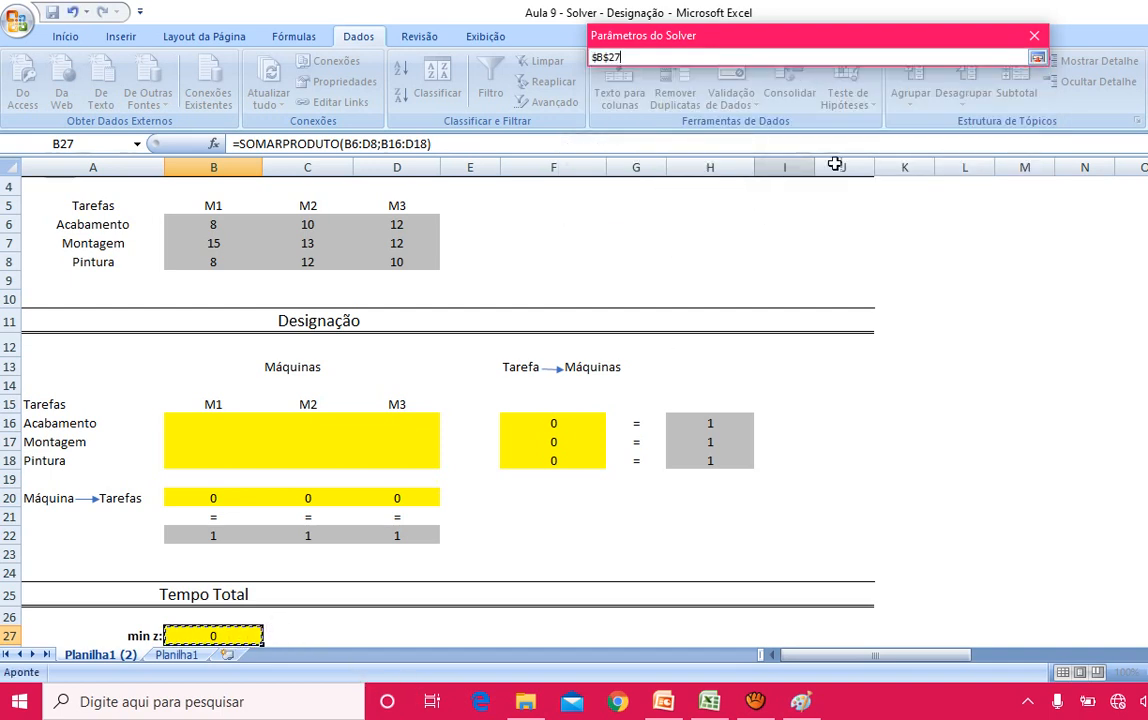
click(1038, 60)
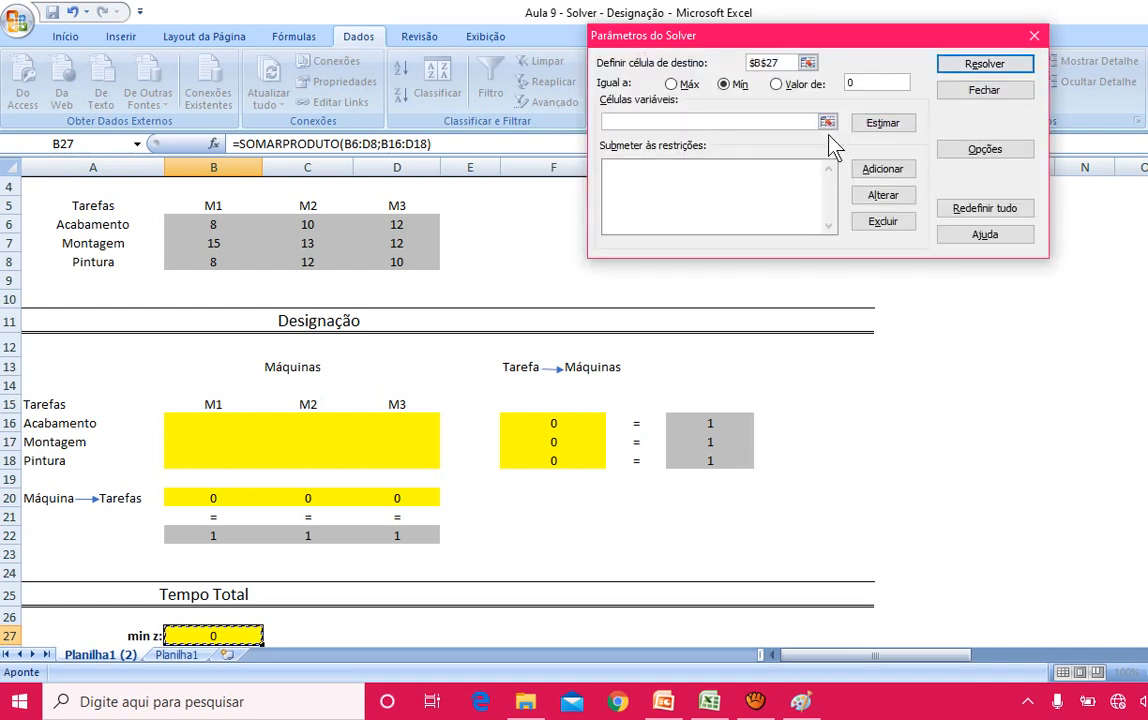
drag(193, 430, 397, 467)
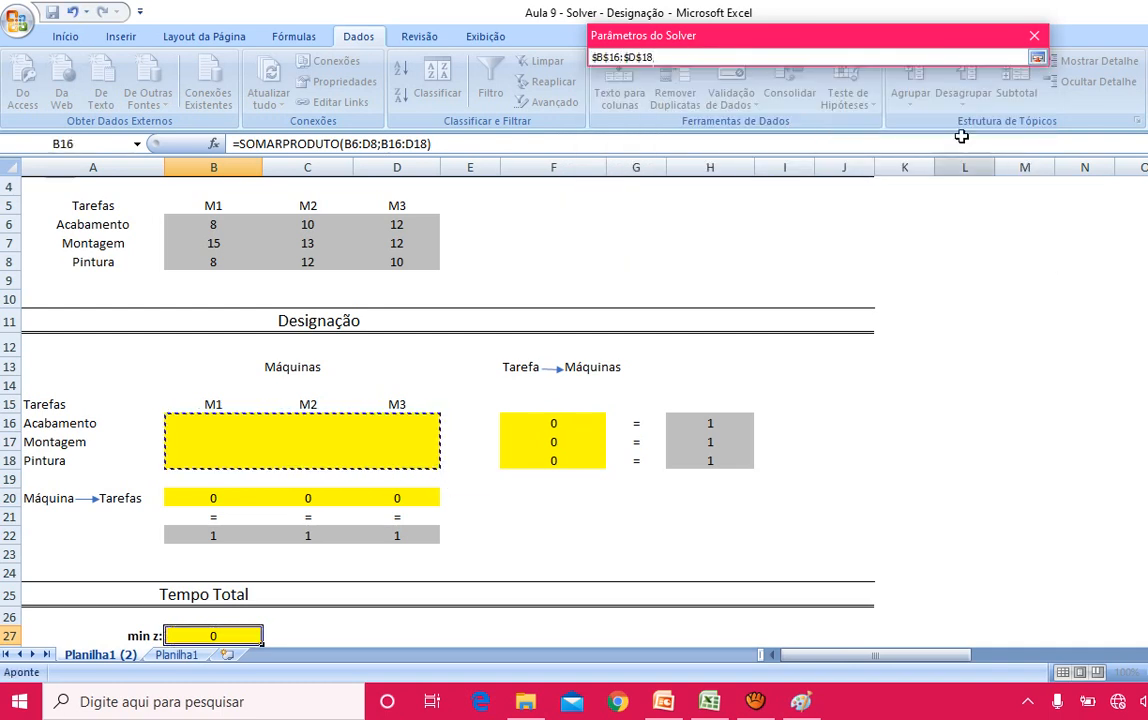
click(1037, 57)
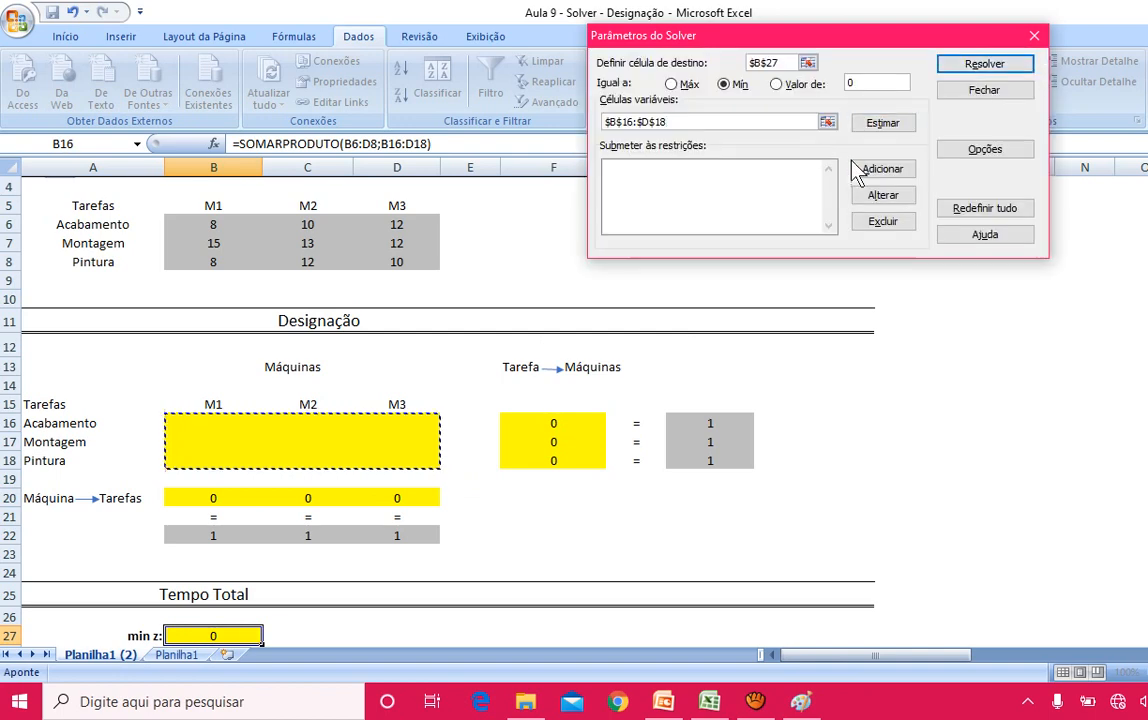
- Add a Solver constraint requiring the task sums F16:F18 to equal H16:H18
click(881, 169)
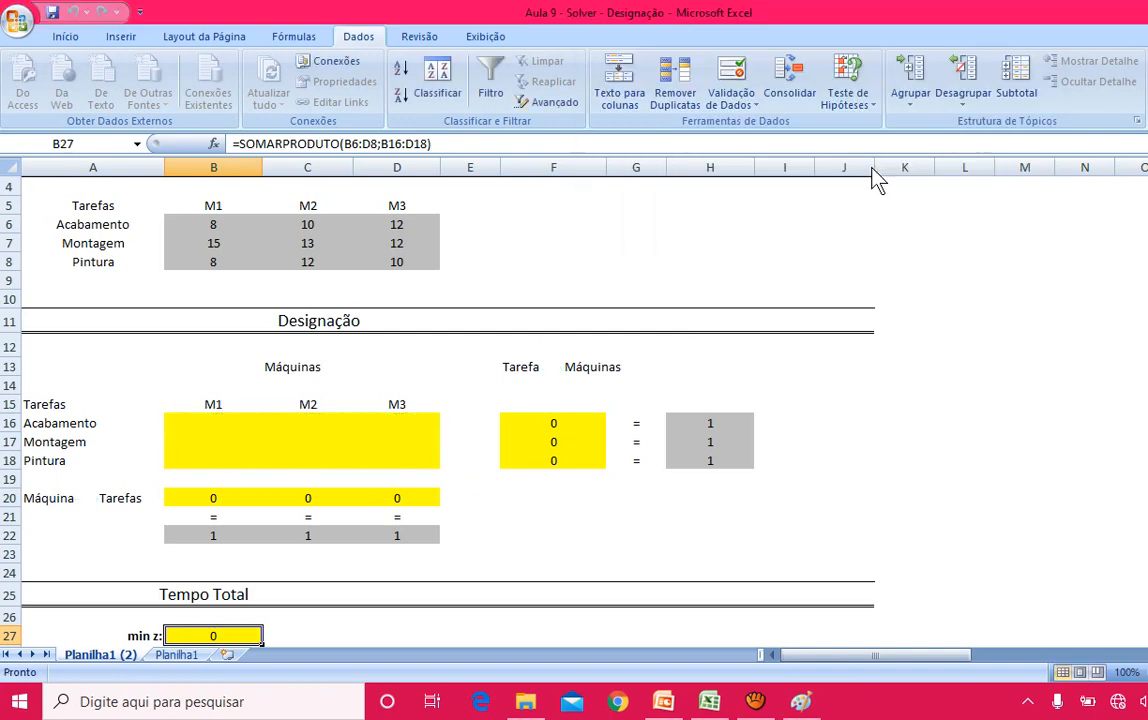
drag(540, 425, 540, 461)
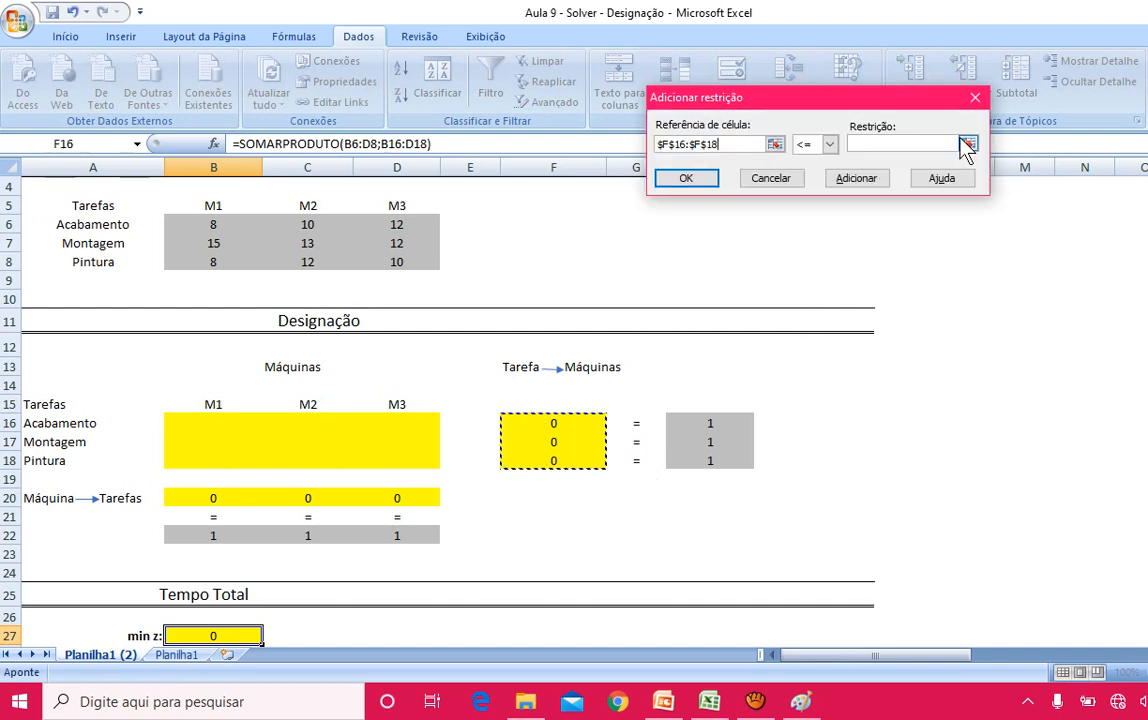
click(806, 147)
click(803, 172)
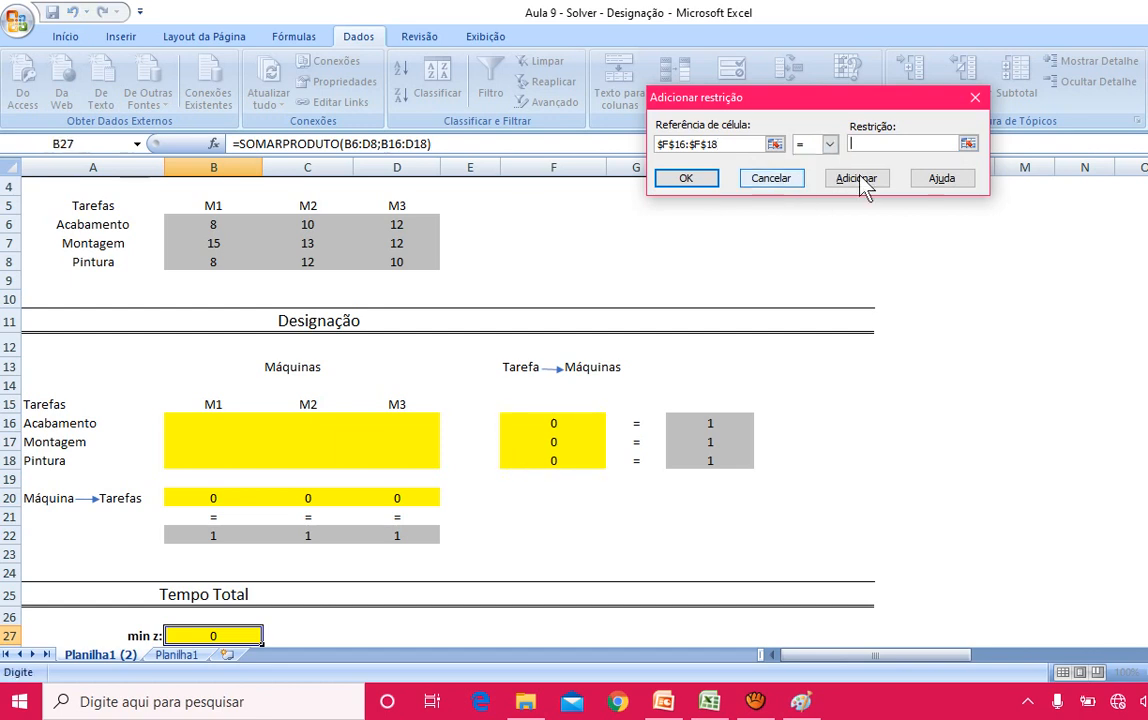
click(968, 145)
drag(710, 423, 728, 456)
click(978, 119)
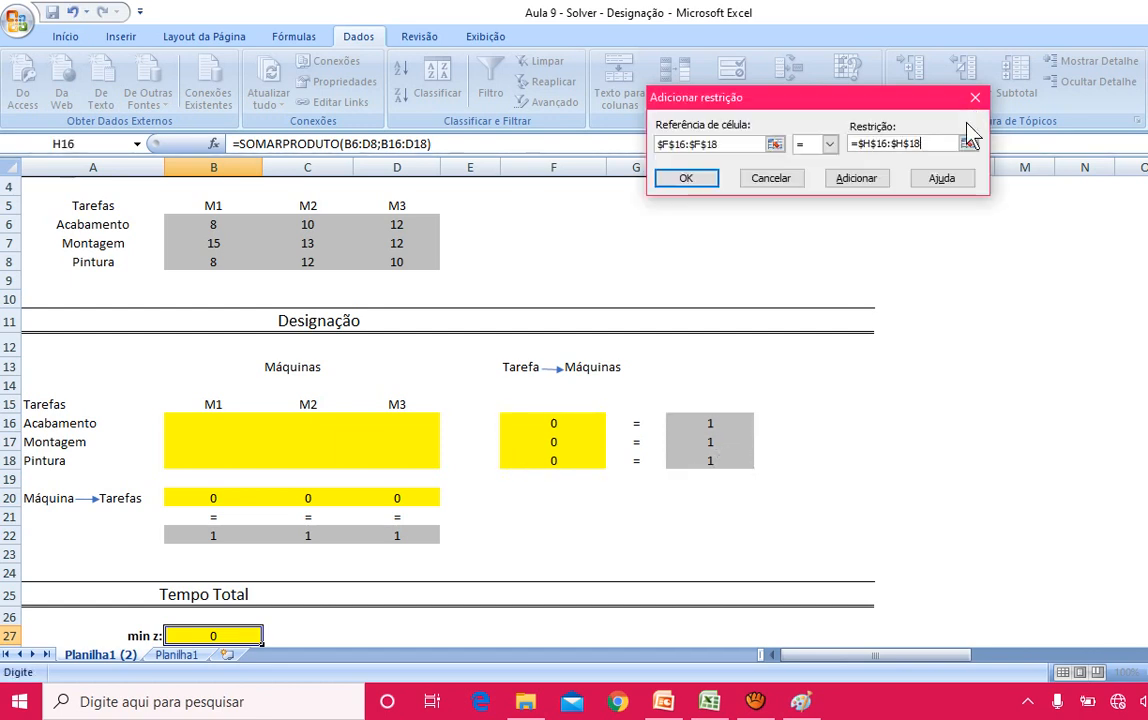
click(706, 186)
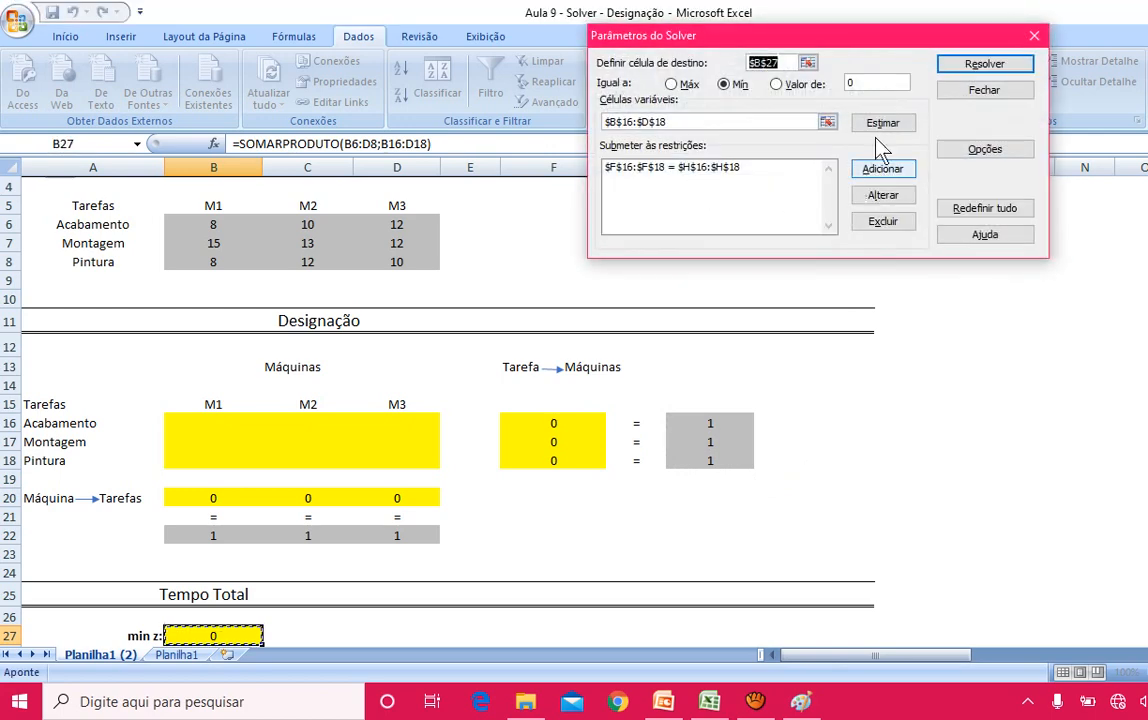
- Add a Solver constraint requiring the machine sums B20:D20 to equal B22:D22
click(884, 172)
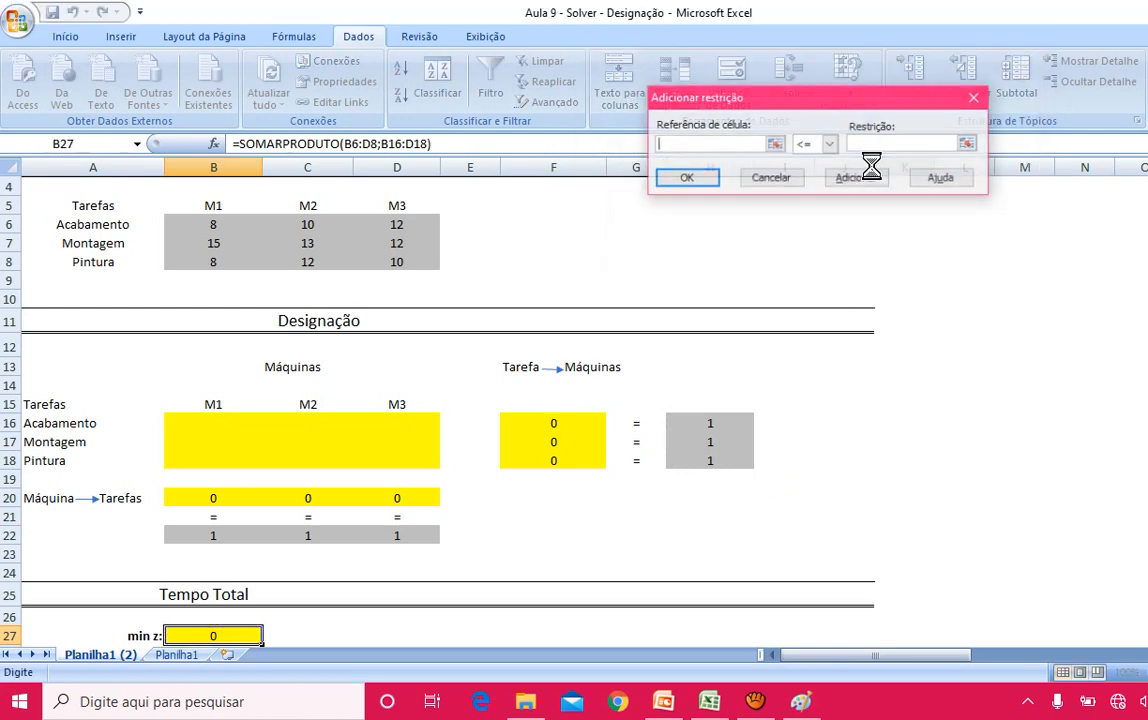
click(776, 146)
drag(205, 498, 430, 494)
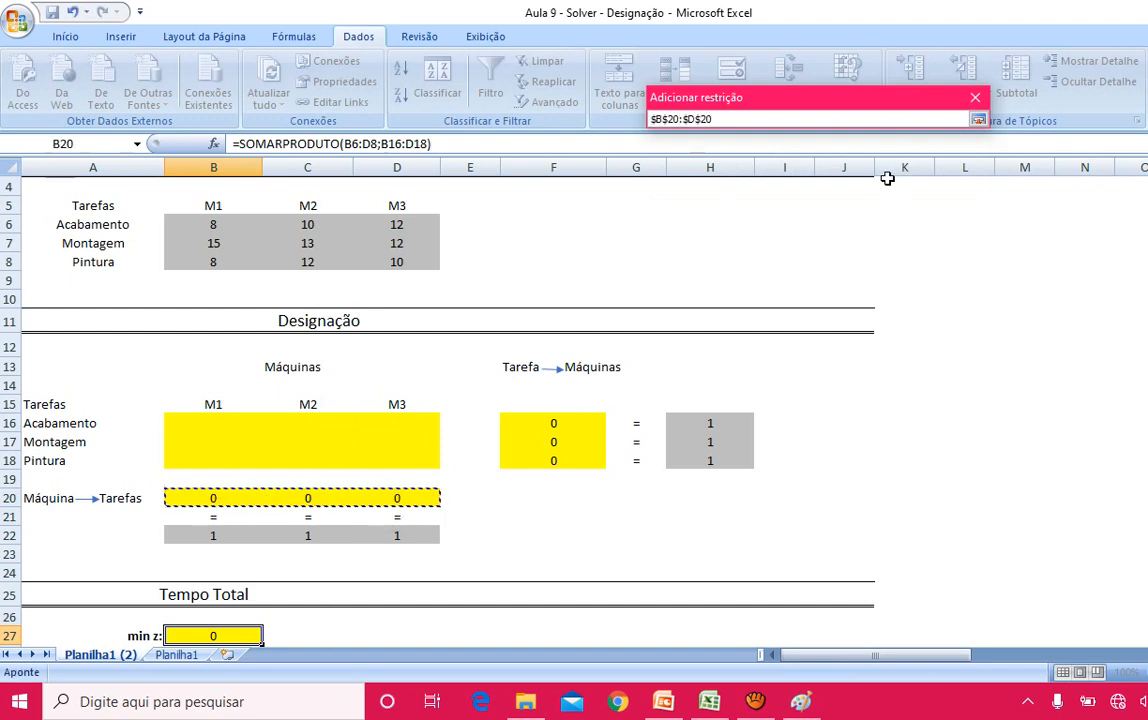
click(977, 119)
click(805, 144)
click(806, 174)
click(968, 144)
drag(203, 540, 405, 536)
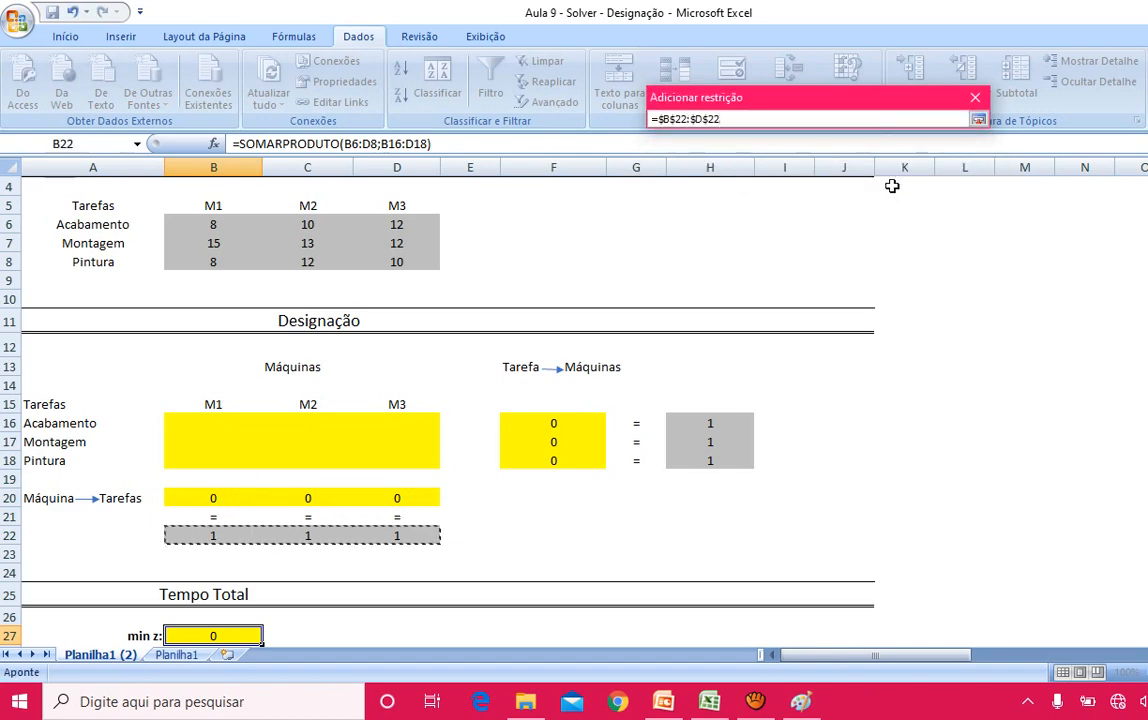
click(966, 122)
click(686, 179)
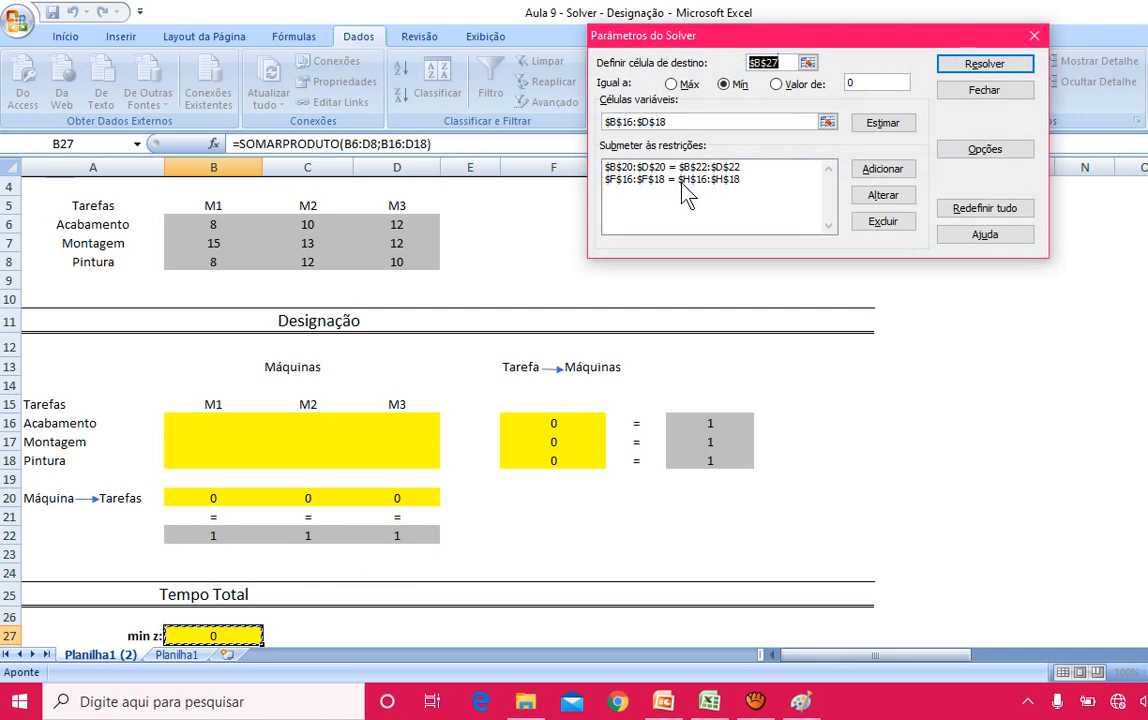
- Add a Solver constraint making the assignment cells B16:D18 binary
click(884, 170)
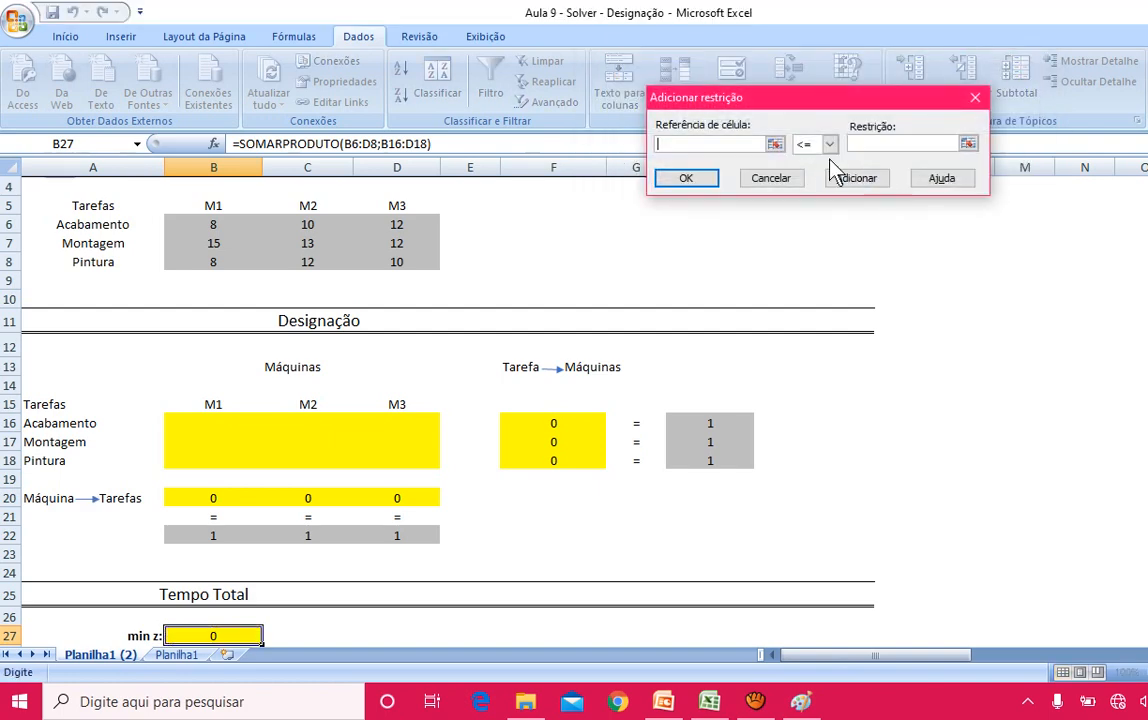
click(775, 144)
drag(172, 420, 393, 457)
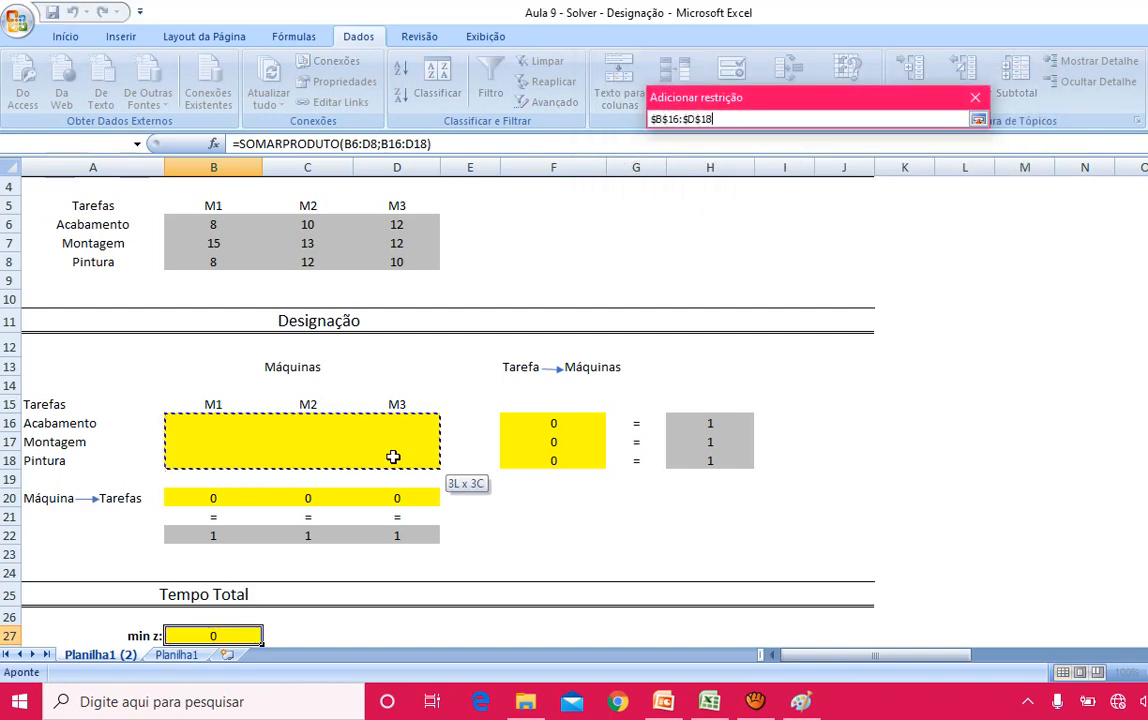
click(977, 119)
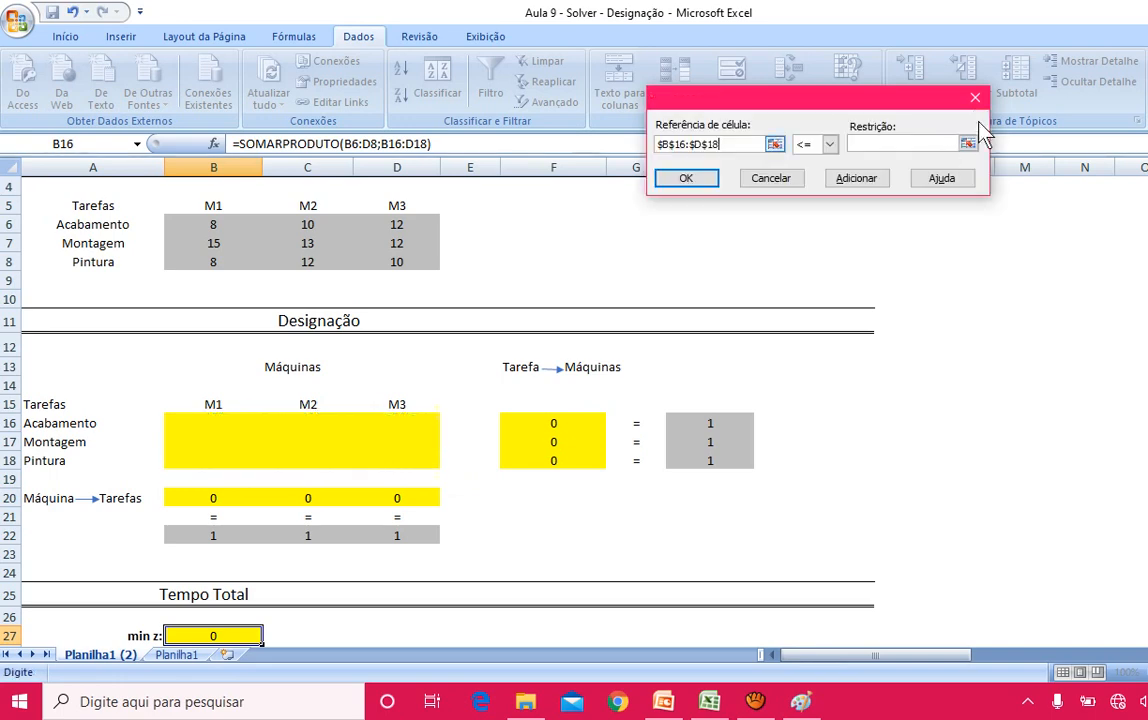
click(806, 147)
click(807, 213)
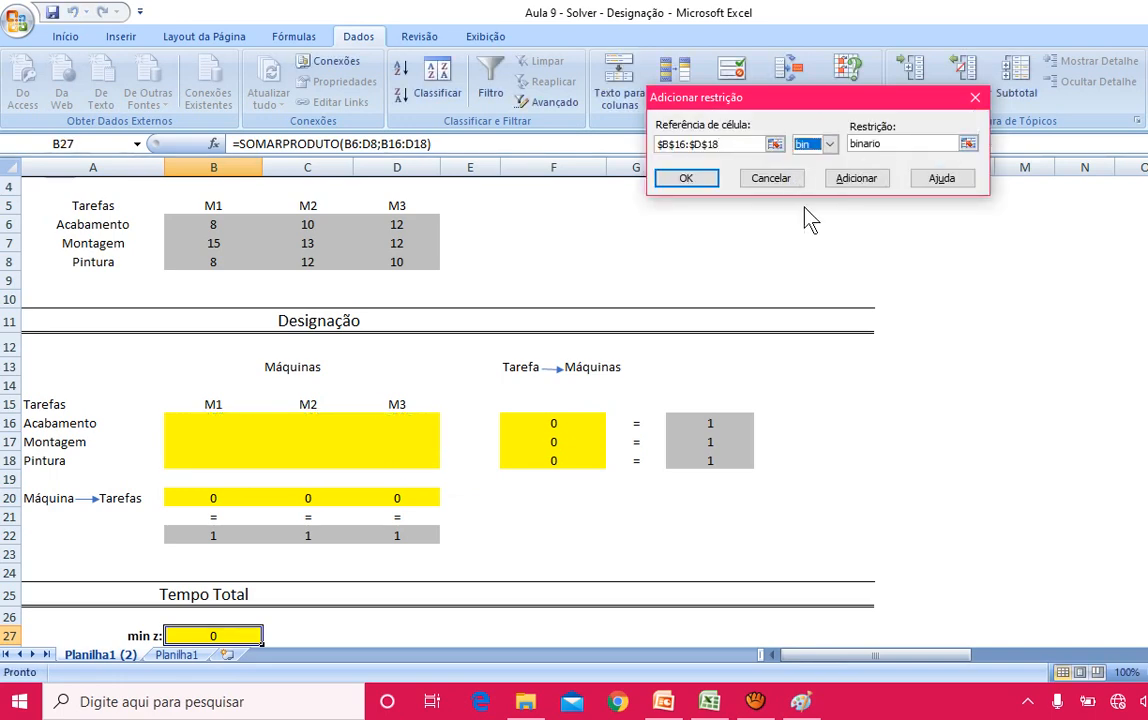
click(709, 185)
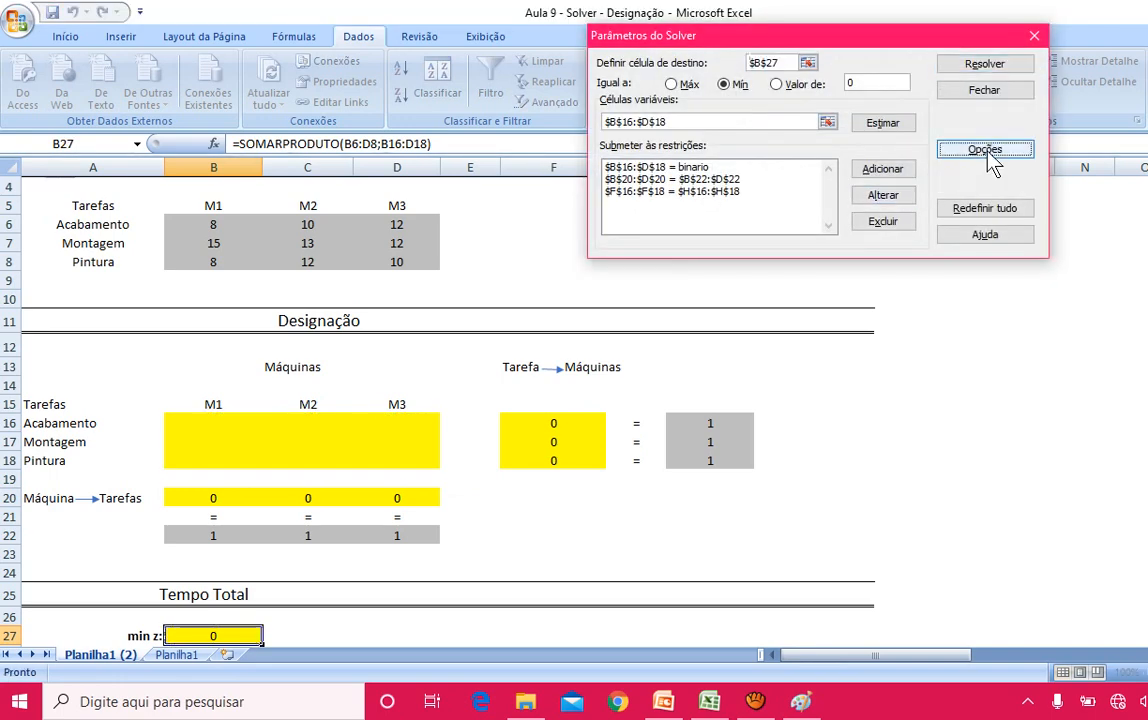
- Enable the assume linear model and assume non-negative options in Solver, and solve the assignment model, keeping the solution
click(915, 153)
click(652, 179)
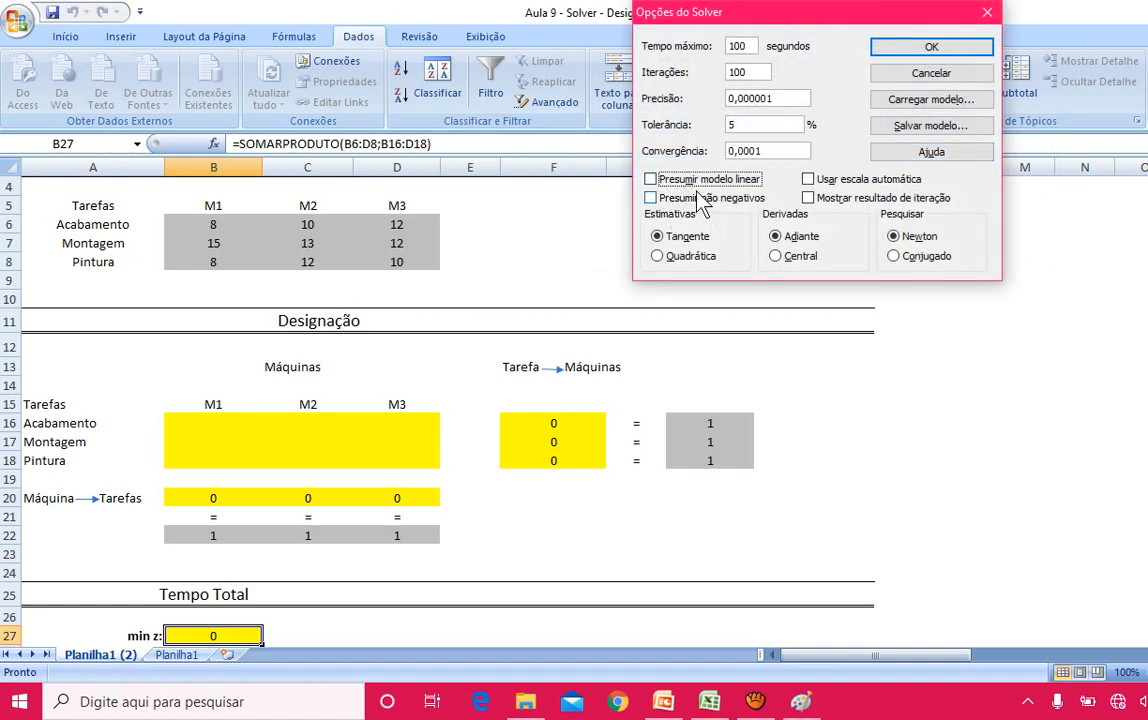
click(680, 198)
click(902, 49)
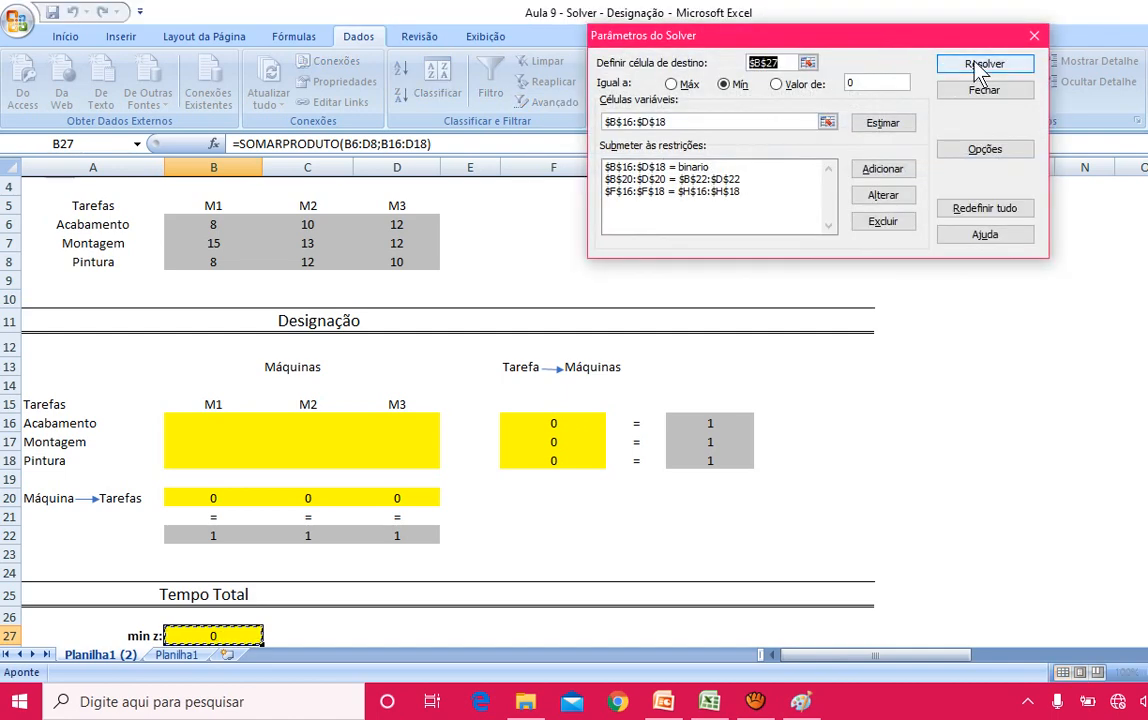
click(980, 68)
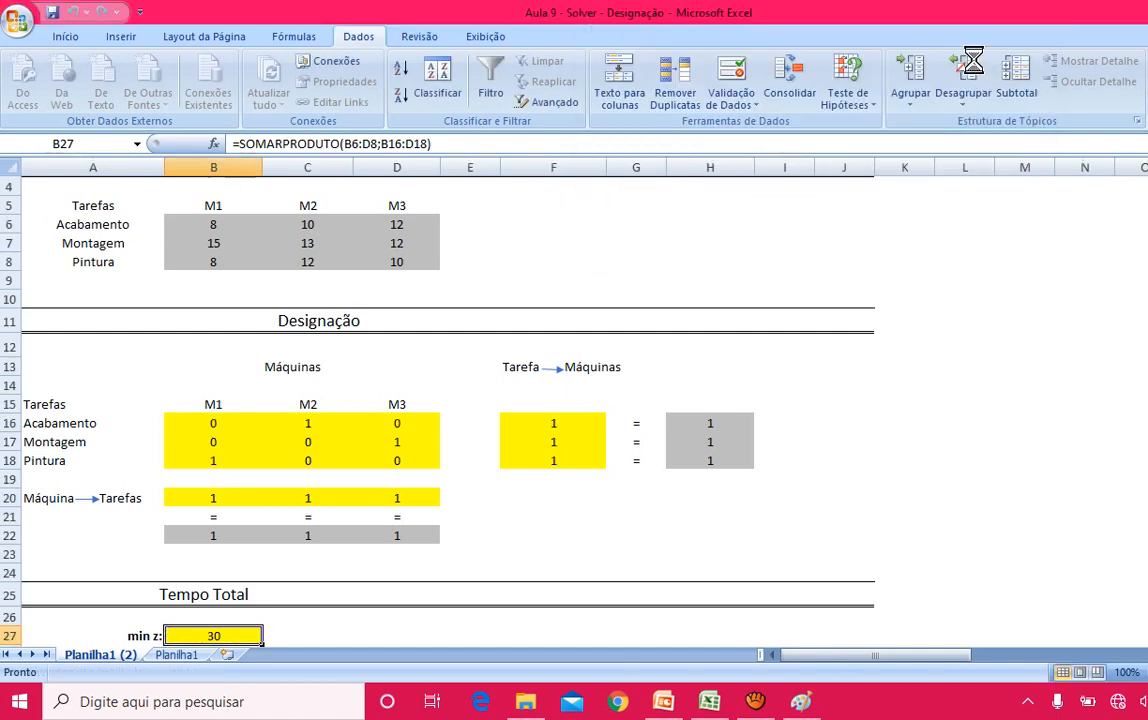
click(664, 203)
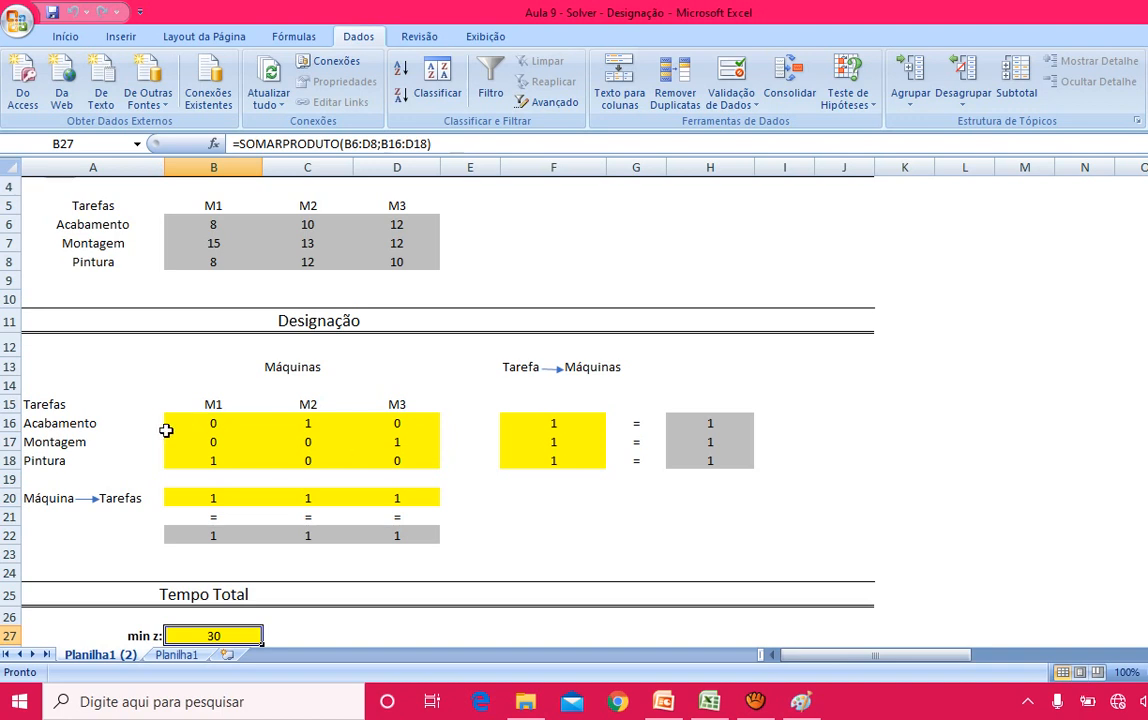
- Review which machine is assigned to Acabamento, Montagem and Pintura in B16:D18, and the minimum total time in B27
click(297, 427)
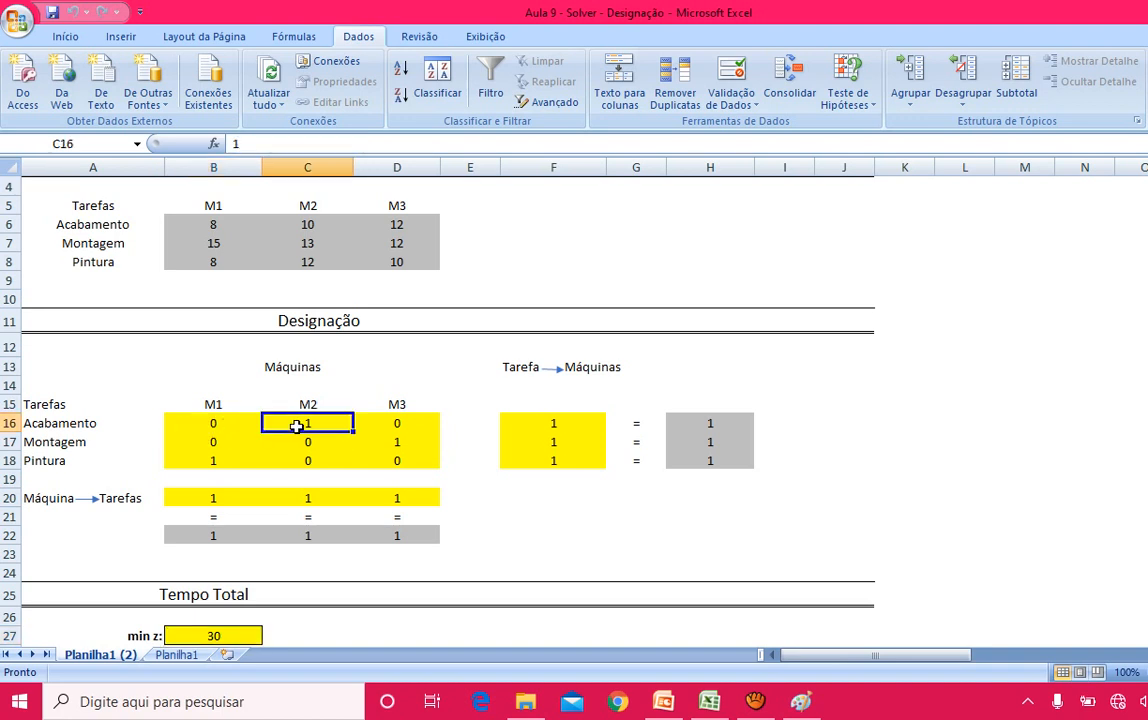
click(574, 427)
click(100, 443)
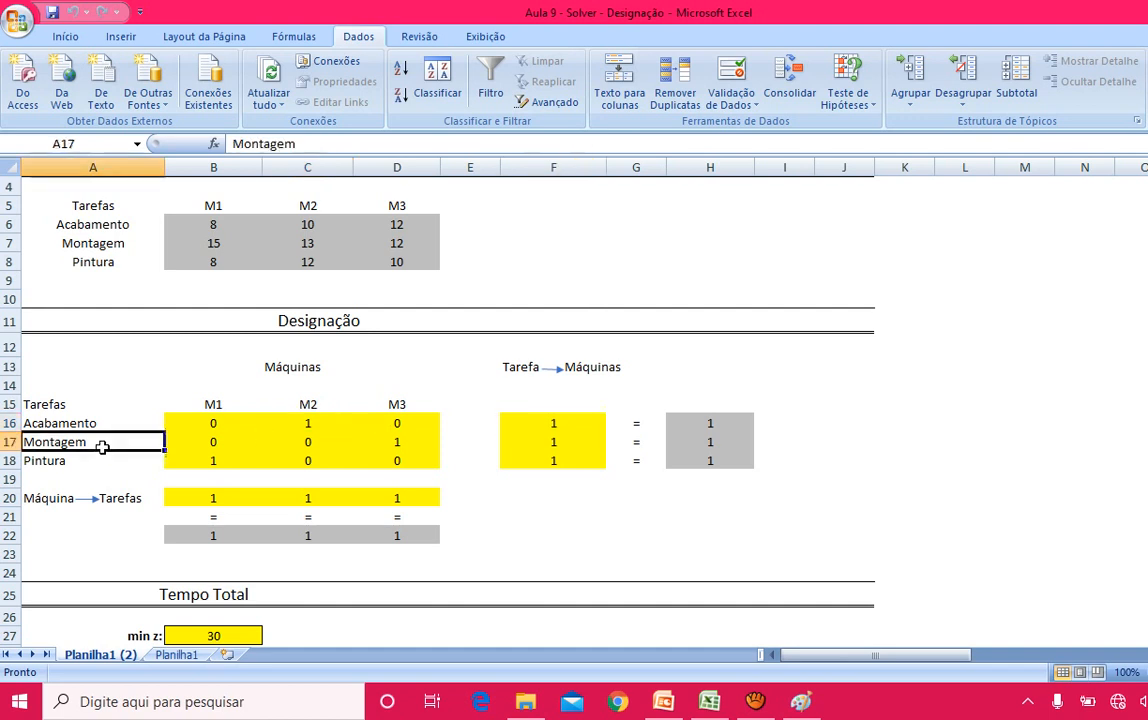
click(396, 444)
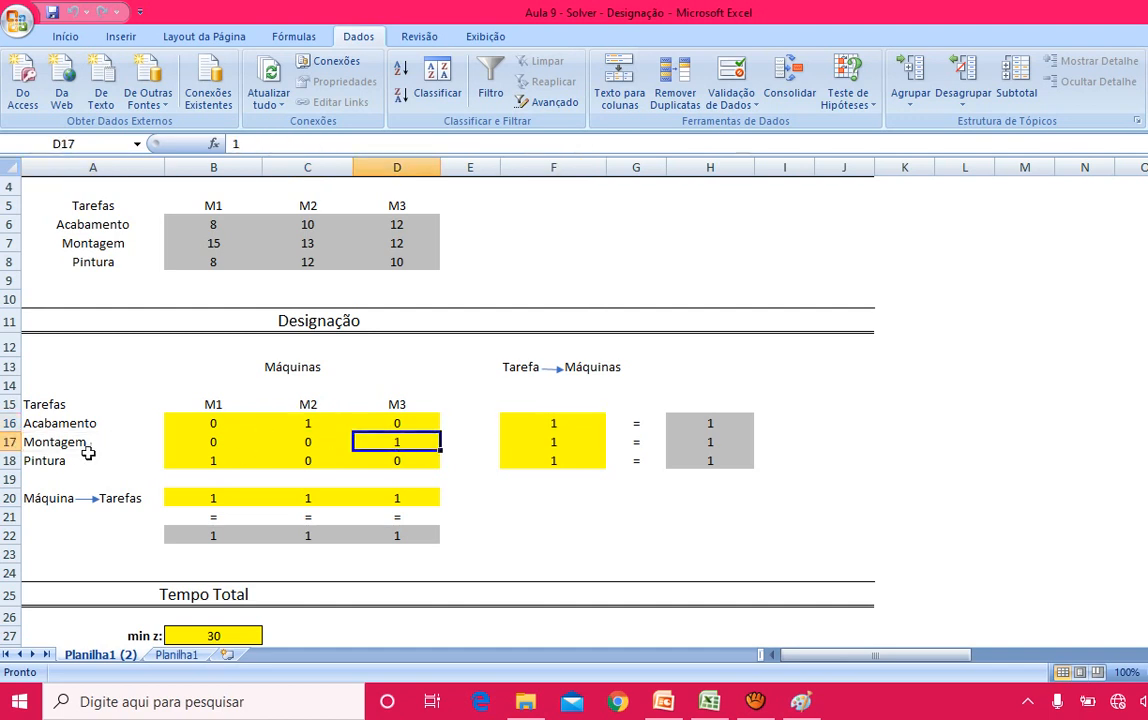
click(212, 461)
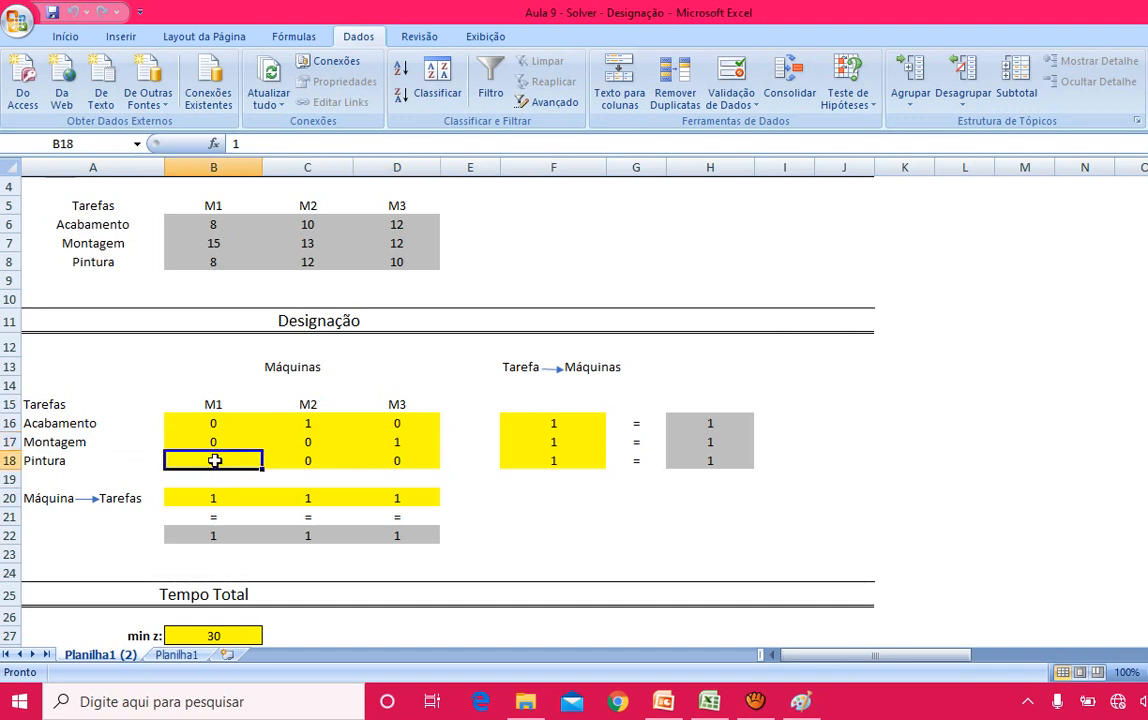
click(216, 635)
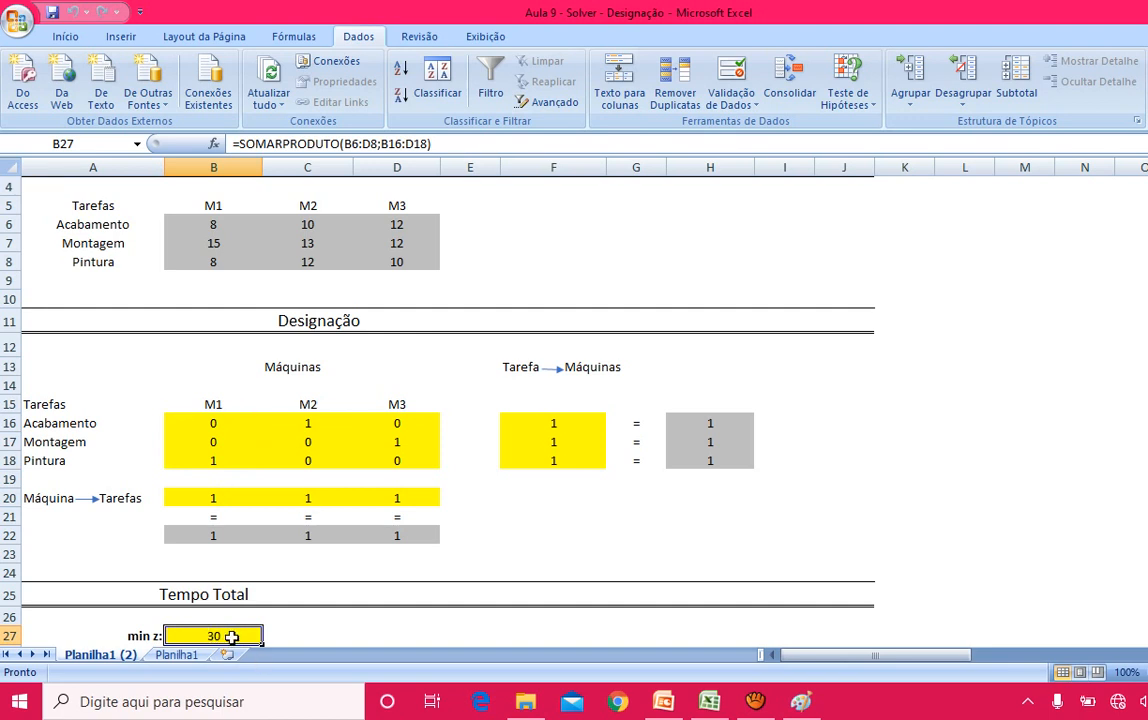
scroll(297, 571, down, 1)
scroll(297, 571, up, 1)
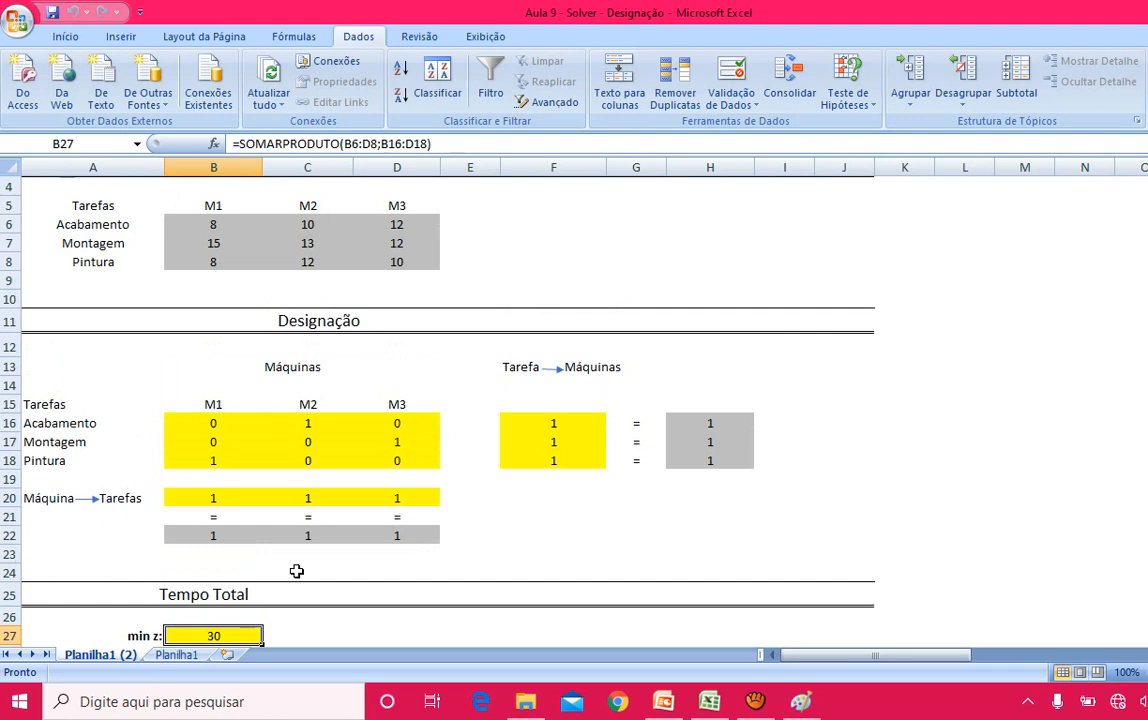